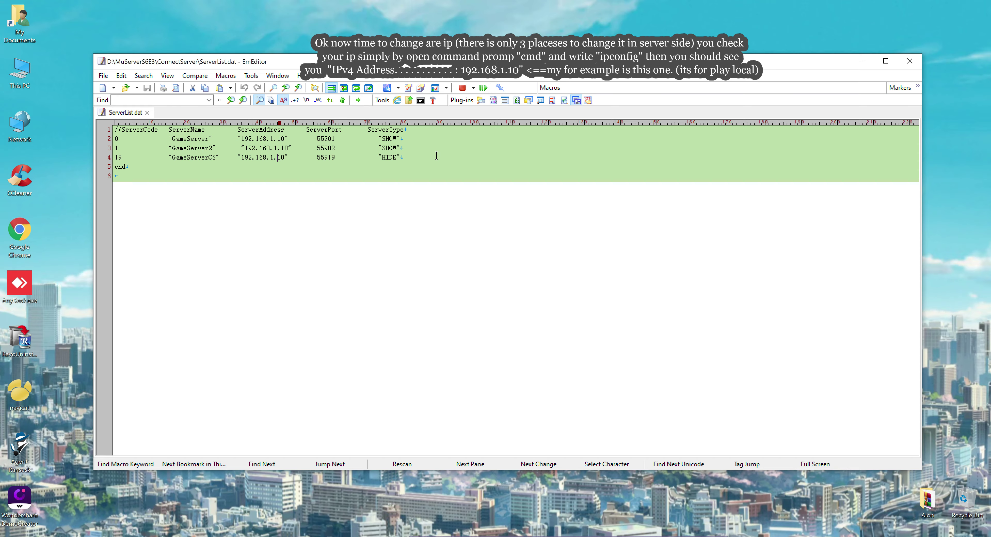
Step: Close ServerList.dat and go to the MuServerS6E3 Data folder
click(909, 60)
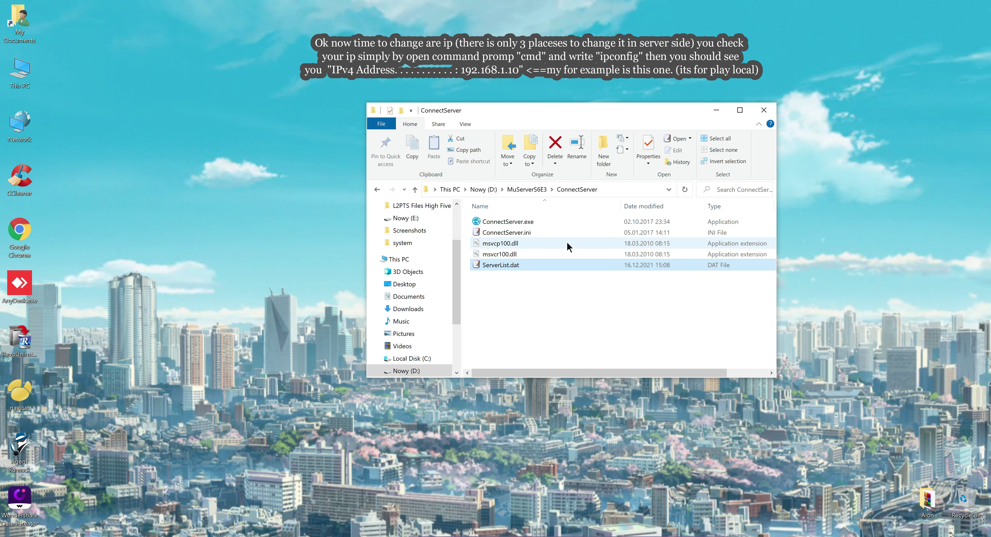
click(538, 189)
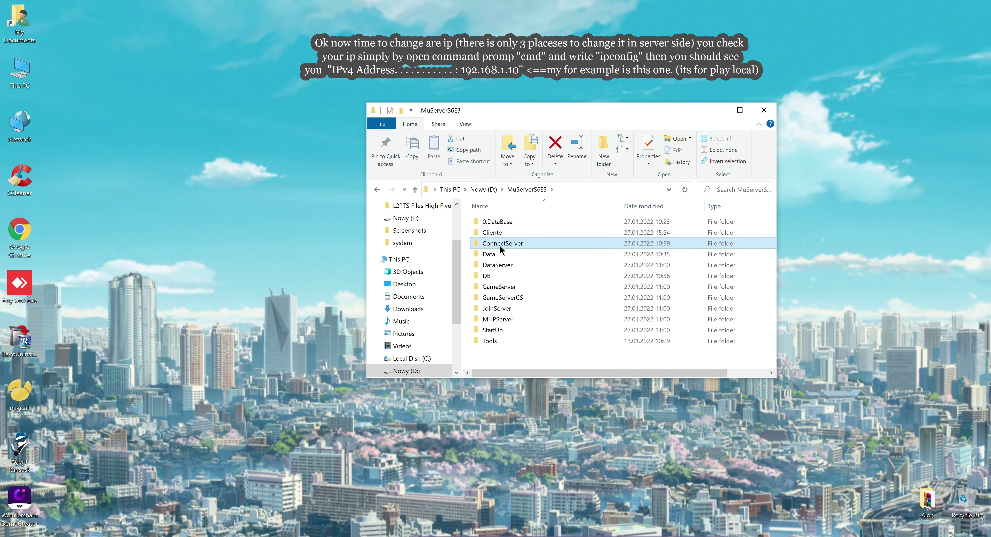
click(492, 255)
double_click(491, 254)
scroll(512, 329, down, 5)
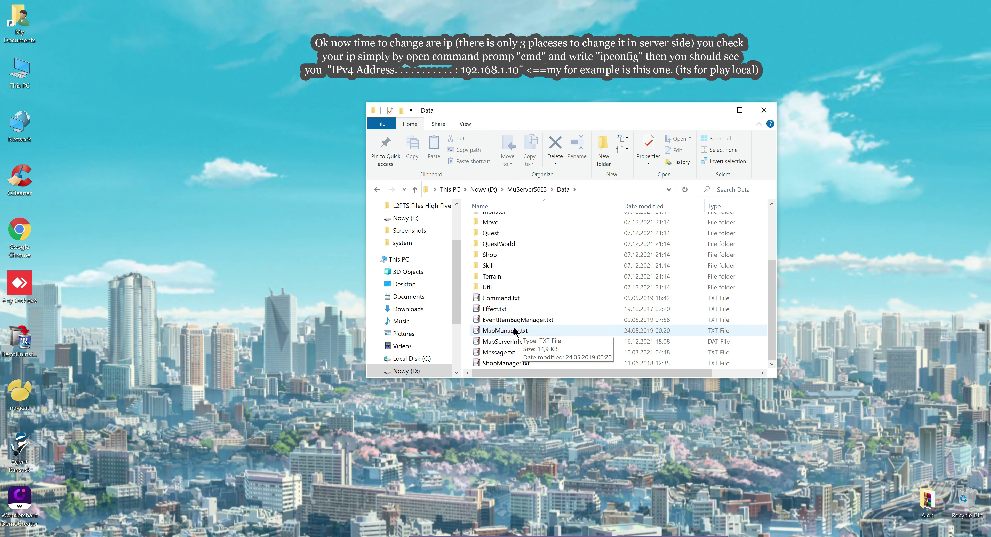
Step: Open MapServerInfo.dat, confirm the server IPs read 192.168.1.10, and close it
click(502, 342)
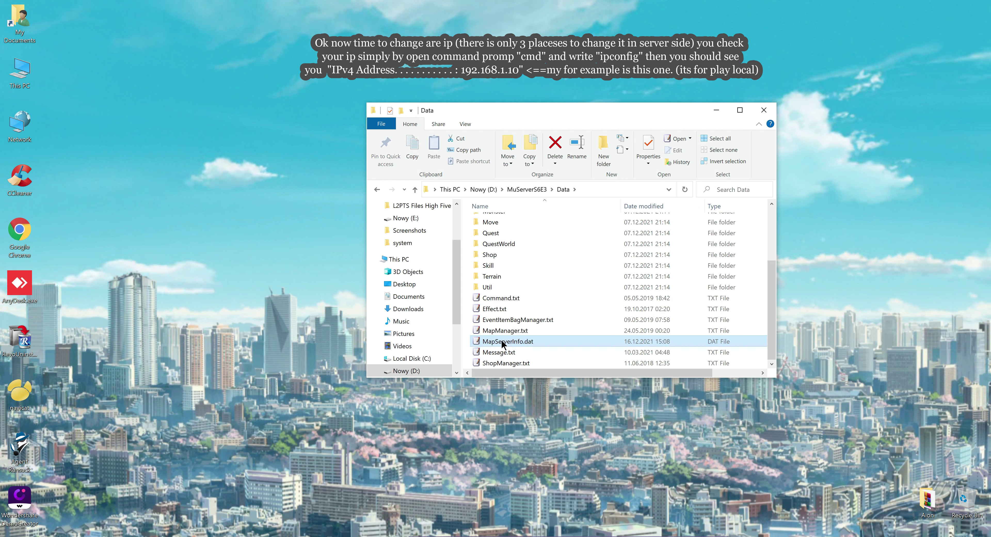
double_click(502, 341)
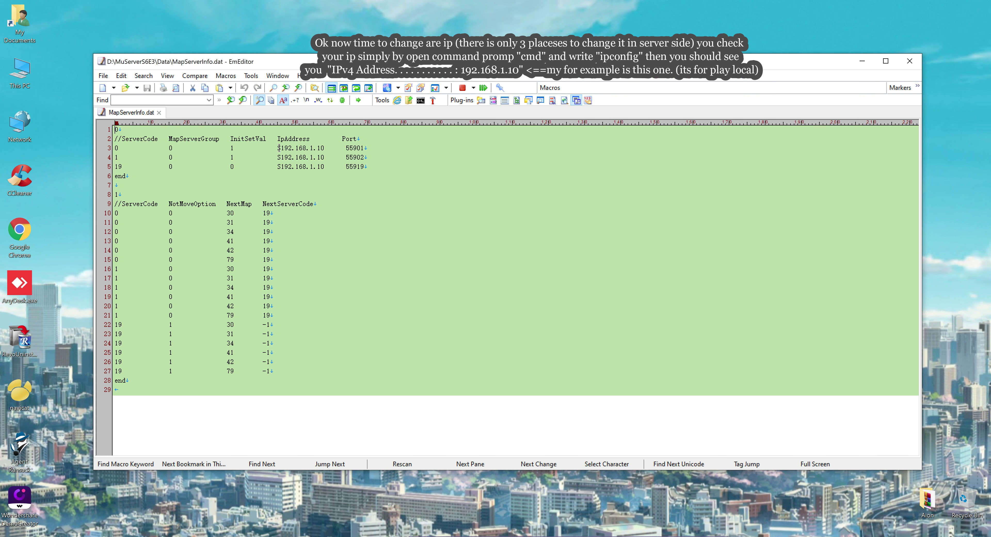
drag(280, 148, 323, 148)
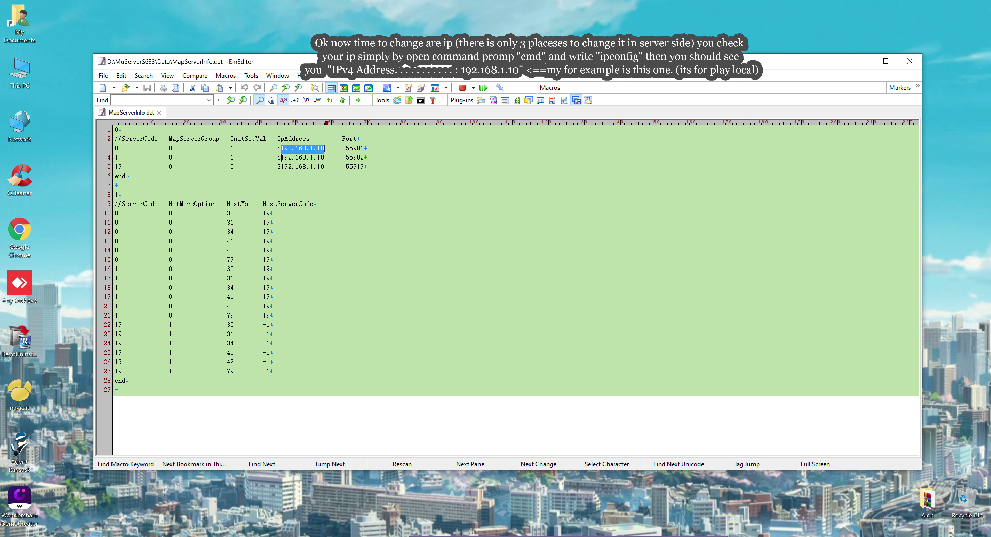
drag(282, 158, 328, 168)
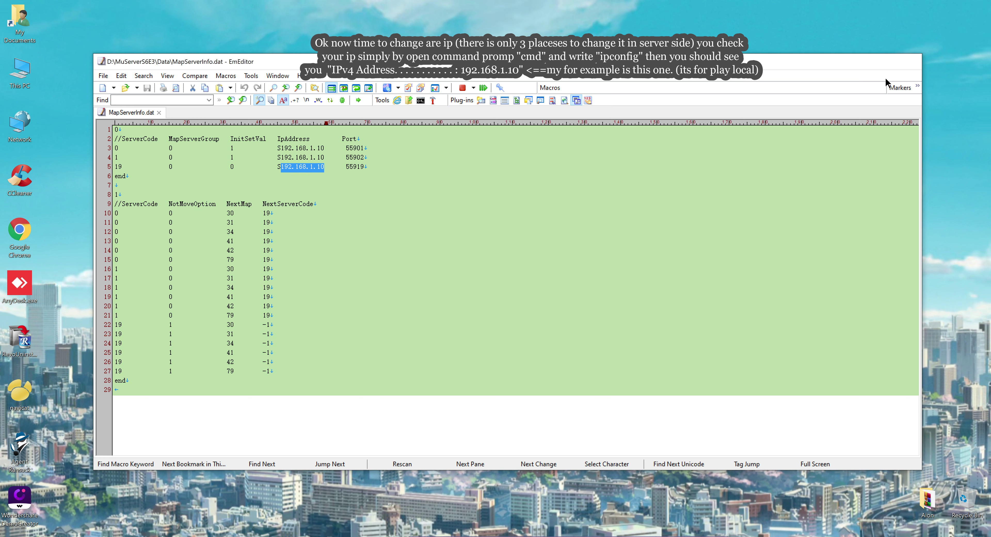
click(909, 61)
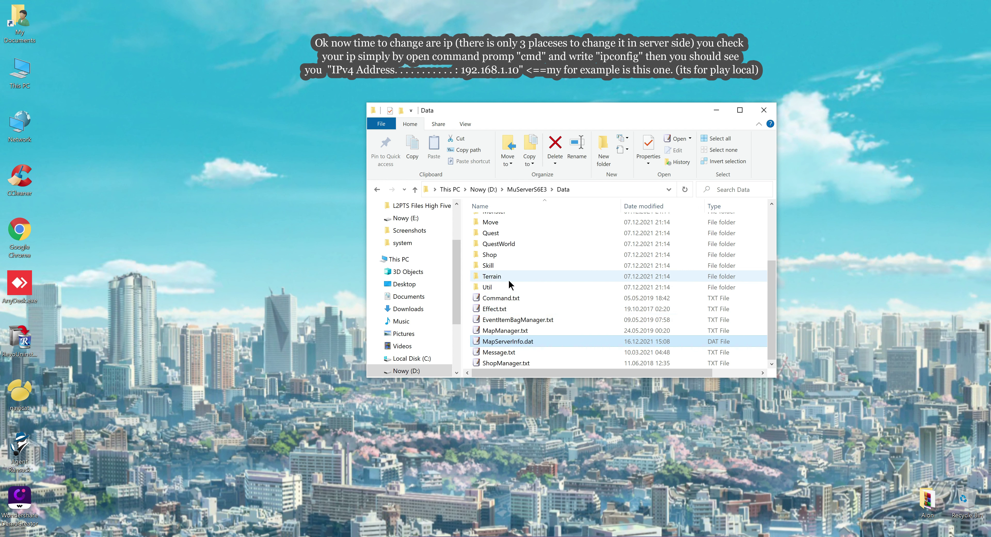
Step: Review DataServer.ini in the DataServer folder, then close it
scroll(516, 292, up, 5)
click(527, 189)
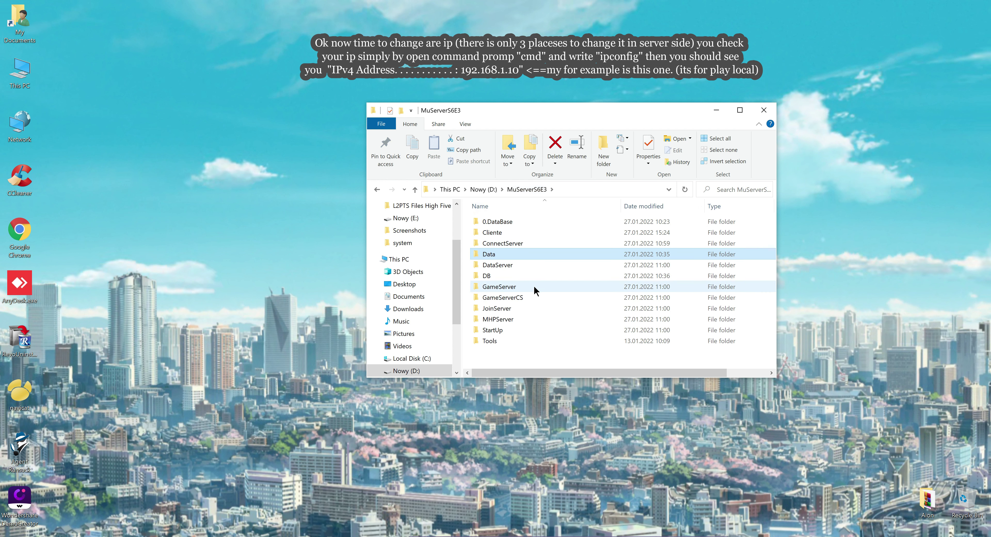
double_click(500, 264)
click(502, 255)
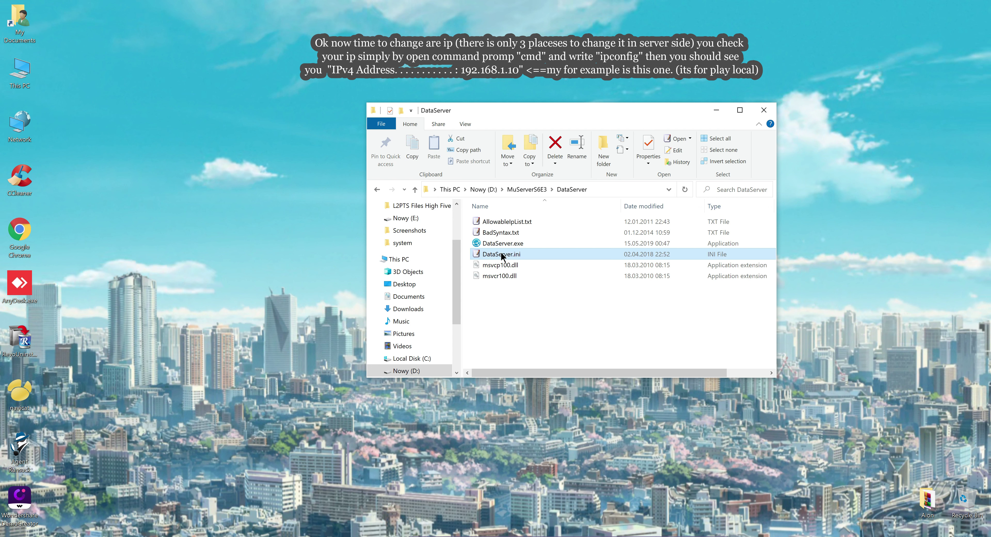
double_click(502, 254)
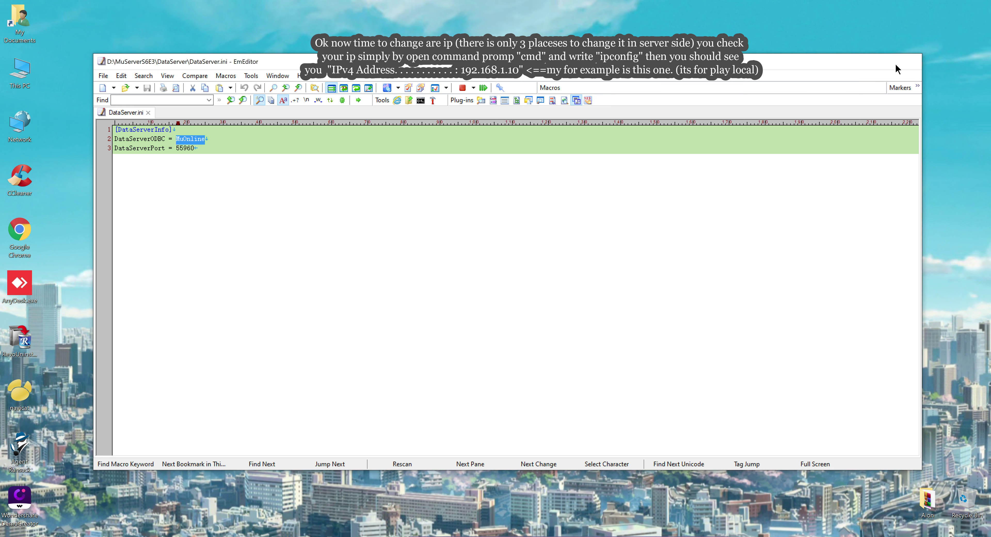
click(910, 61)
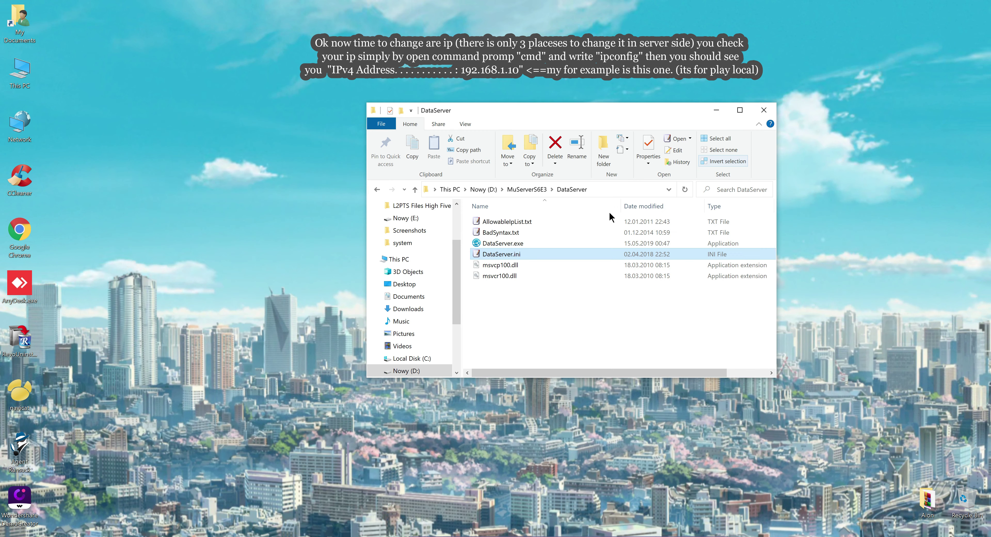
Step: Check GameServer\Data\GameServerInfo - Common.dat's 127.0.0.1 addresses, then close it
click(527, 189)
click(497, 287)
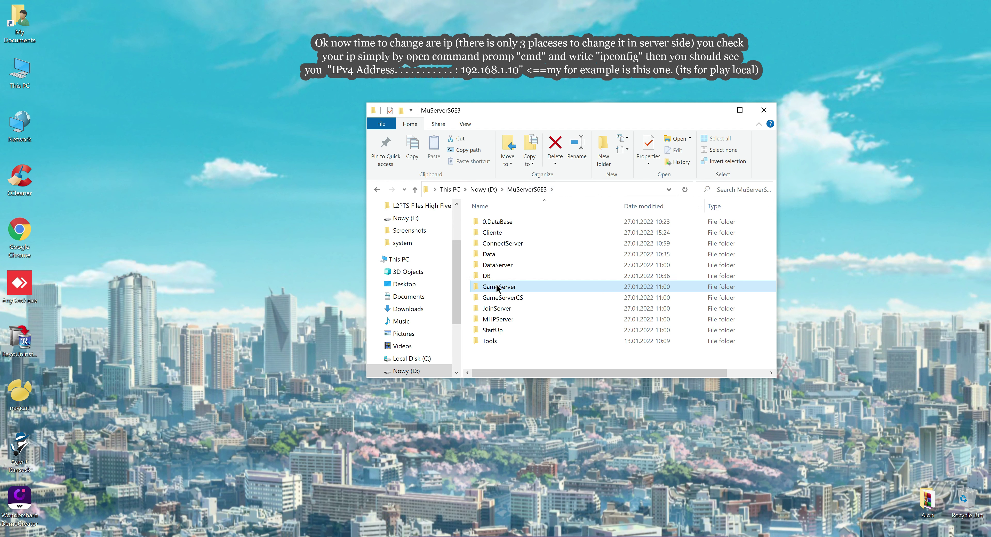
double_click(497, 287)
double_click(490, 222)
double_click(537, 255)
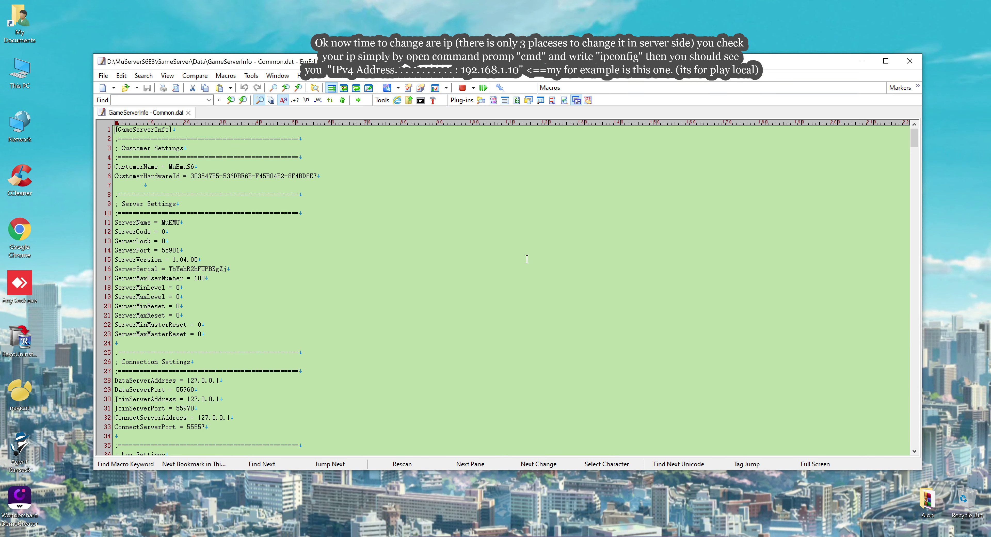
click(914, 60)
Step: Review JoinServer.ini in the JoinServer folder, then close it
click(562, 190)
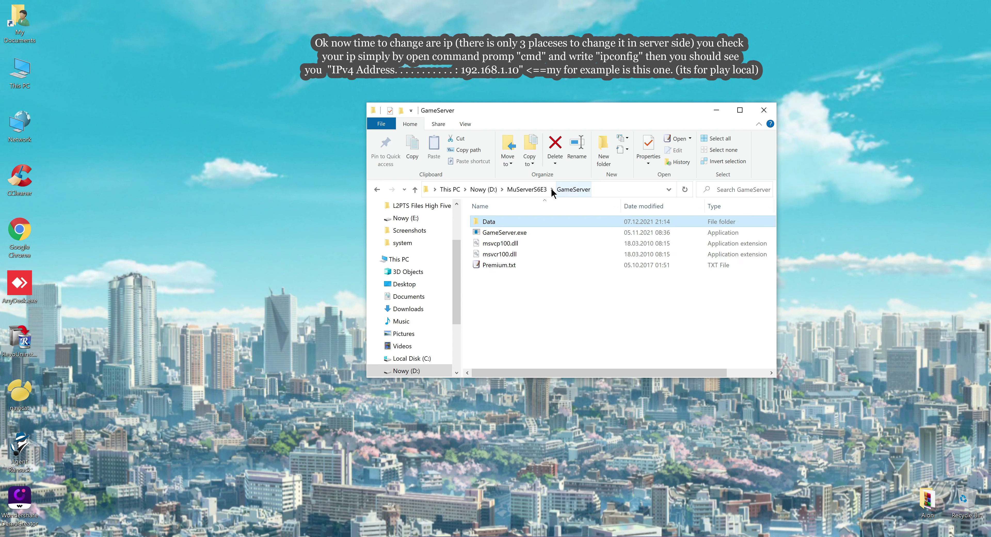
click(537, 190)
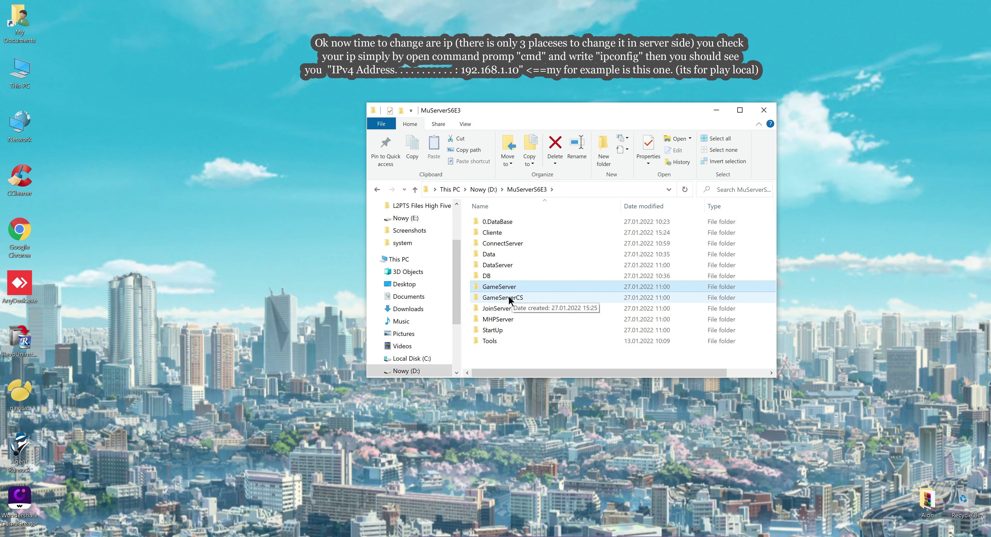
double_click(498, 308)
click(495, 245)
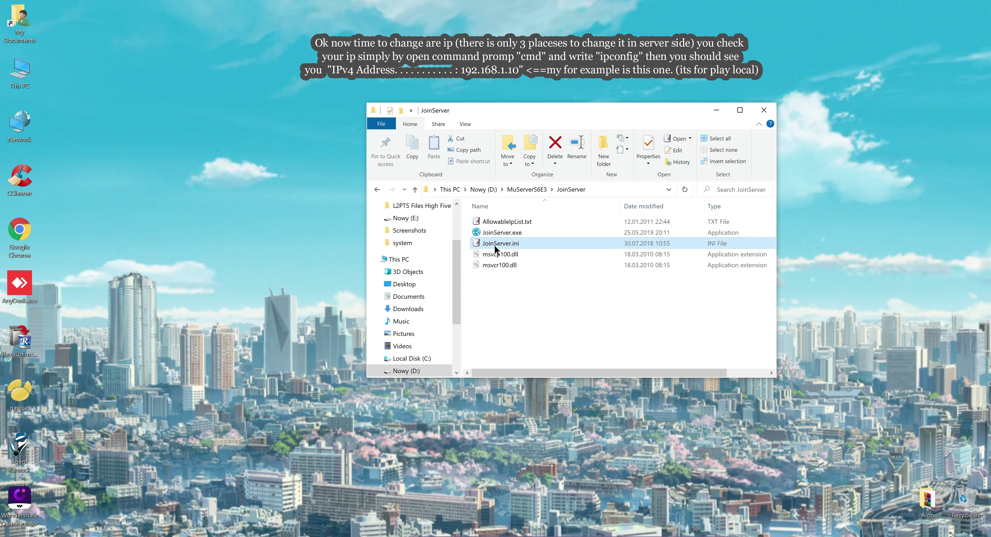
double_click(494, 245)
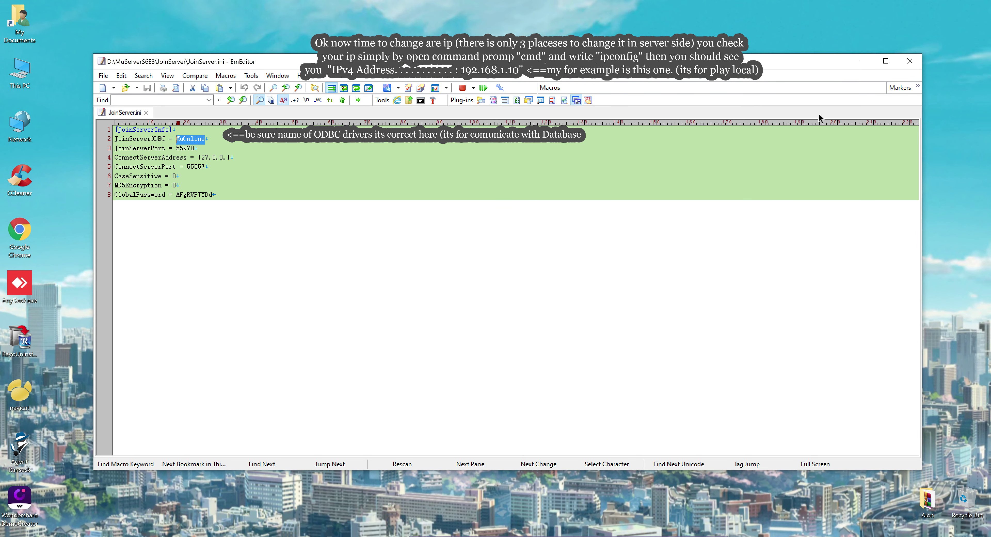
click(912, 66)
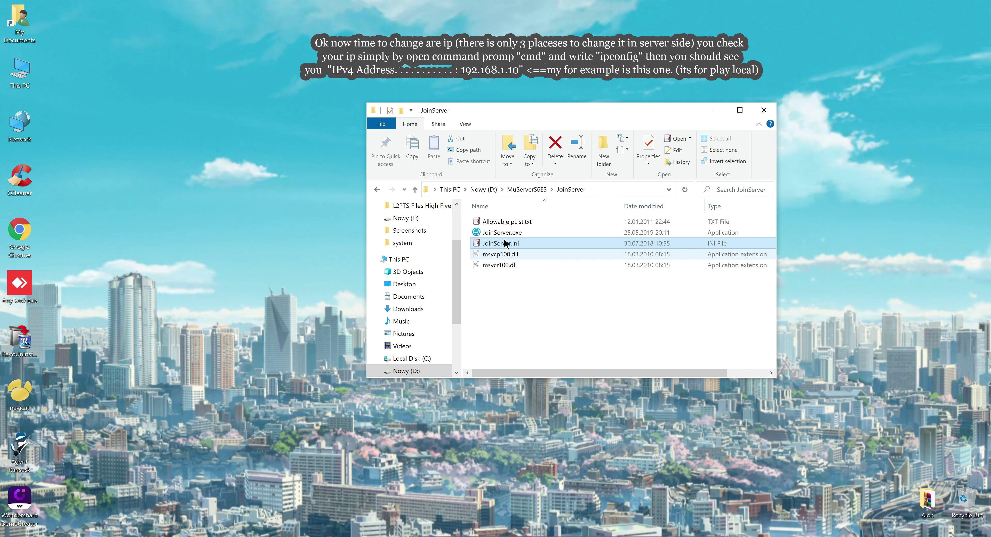
click(503, 225)
Step: Check MHPServer.ini and BlackList.txt in MHPServer, then return to MuServerS6E3
click(538, 191)
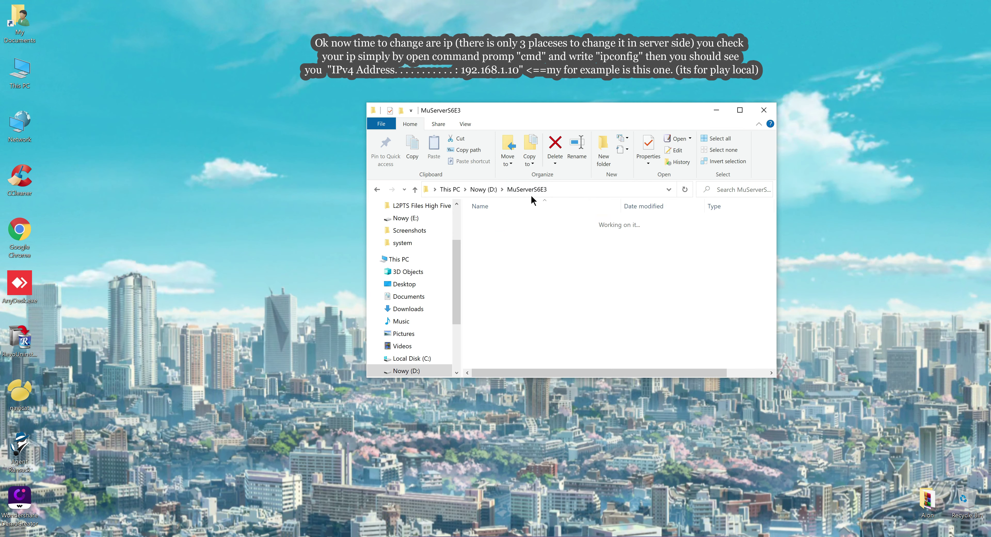
double_click(496, 323)
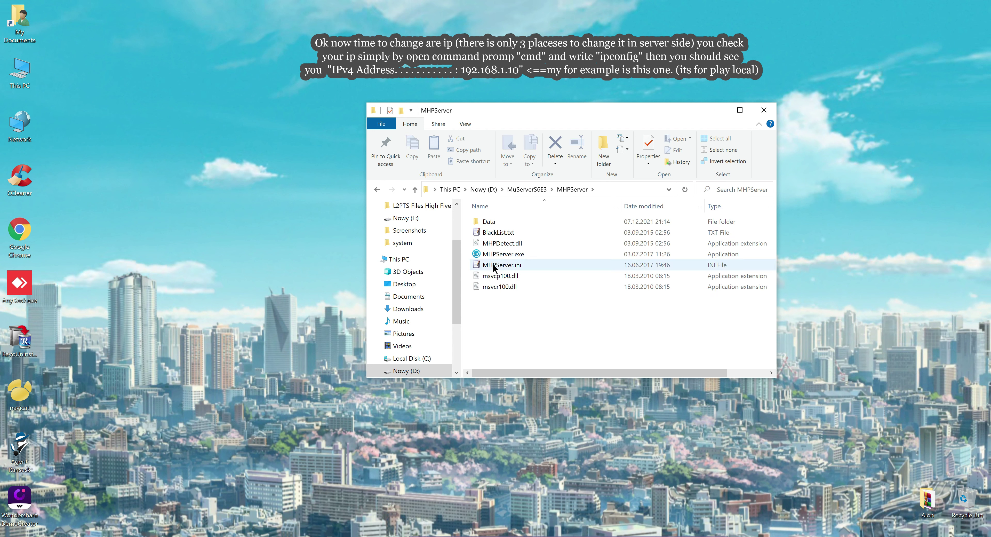
click(496, 268)
double_click(490, 264)
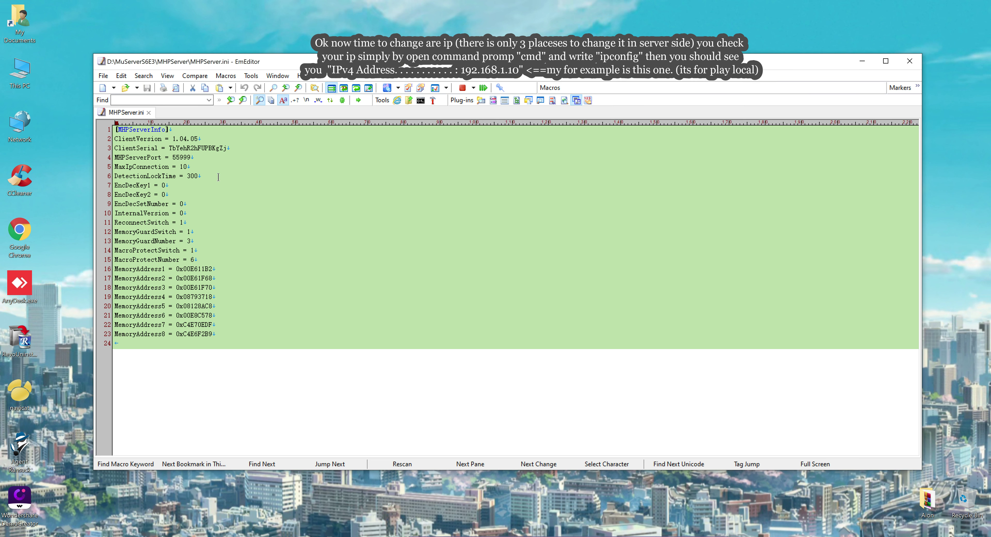
click(909, 60)
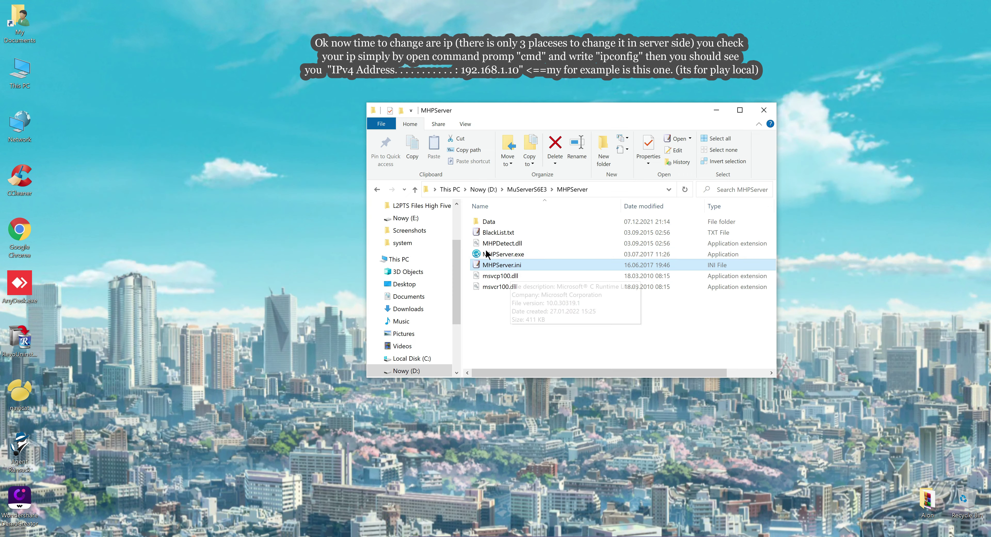
click(491, 235)
double_click(496, 235)
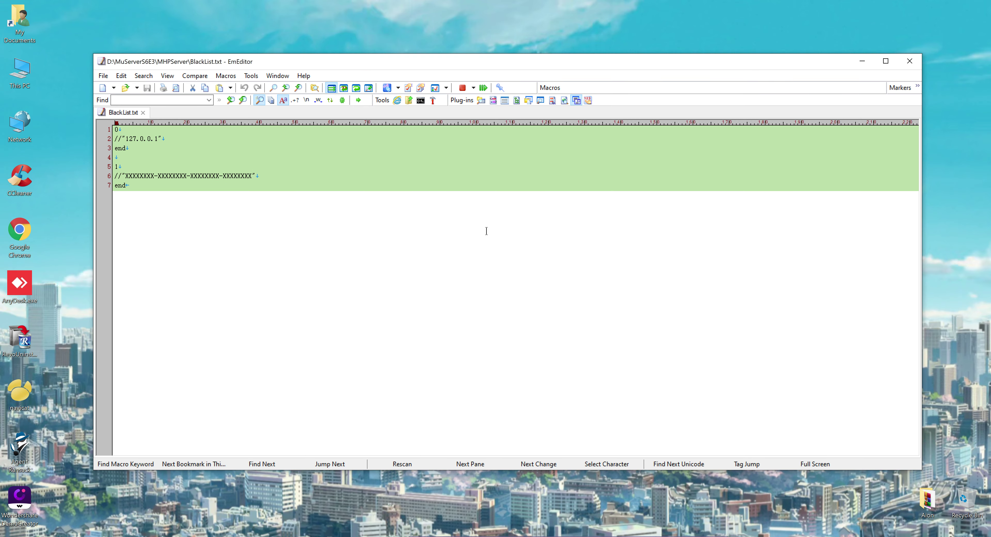
click(909, 60)
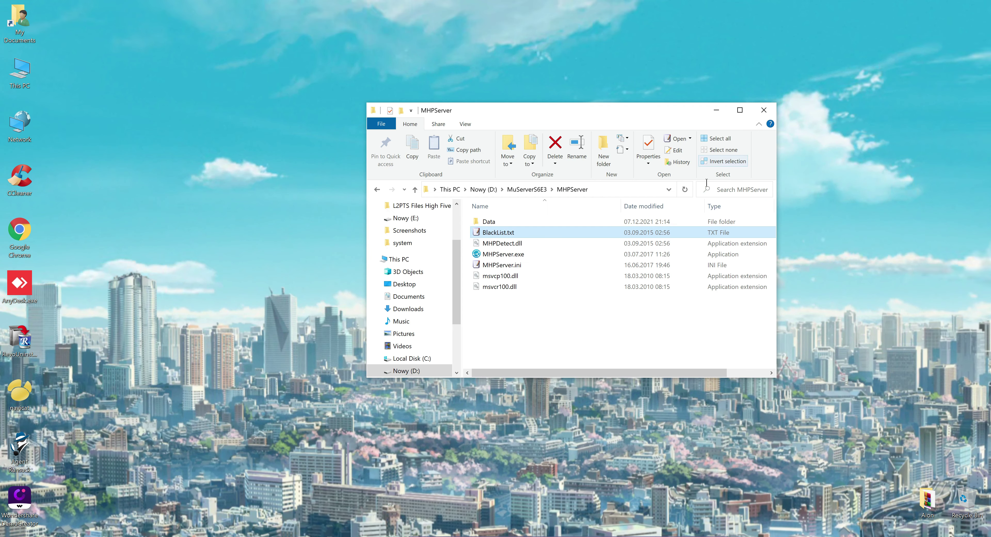
click(539, 192)
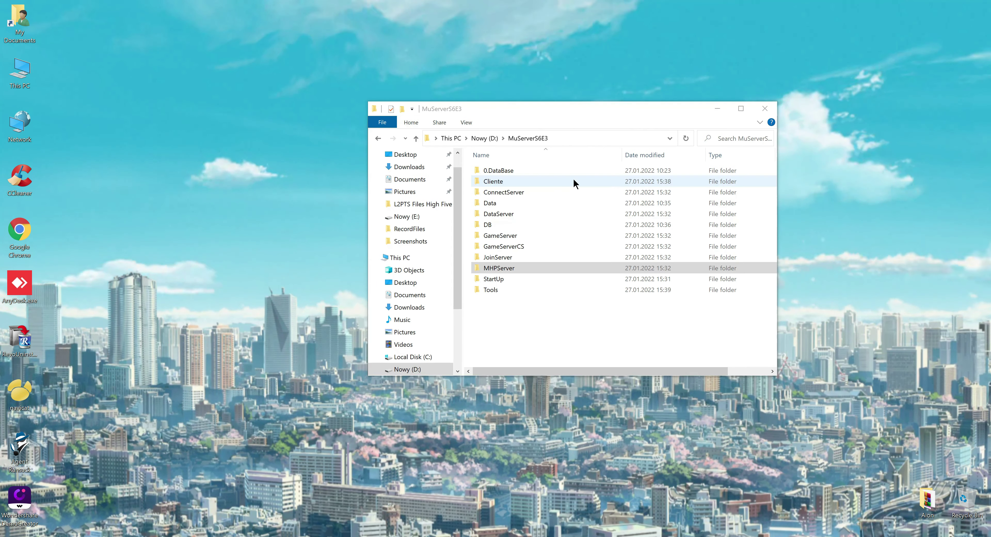
Step: Run ConnectServer.exe as administrator and minimize its window
double_click(567, 191)
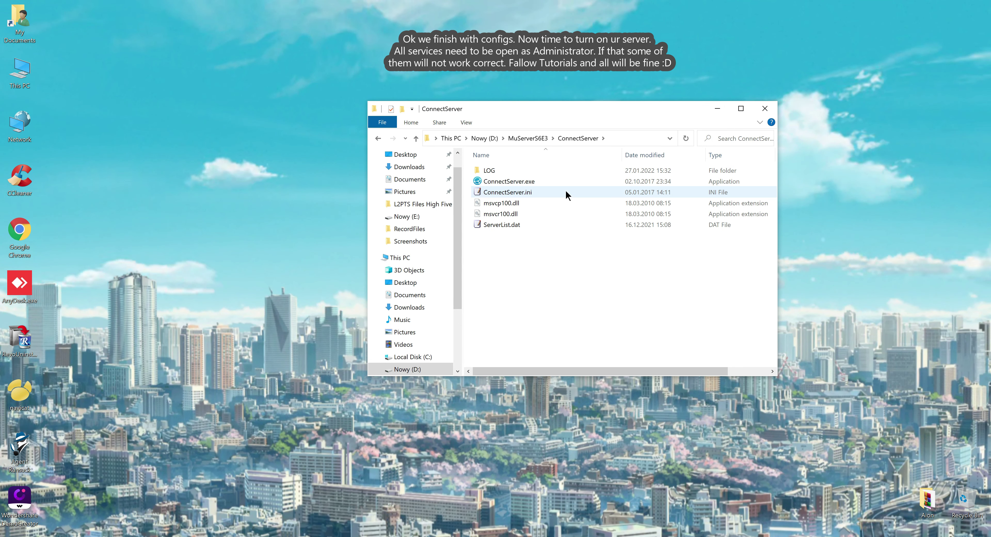
right_click(517, 183)
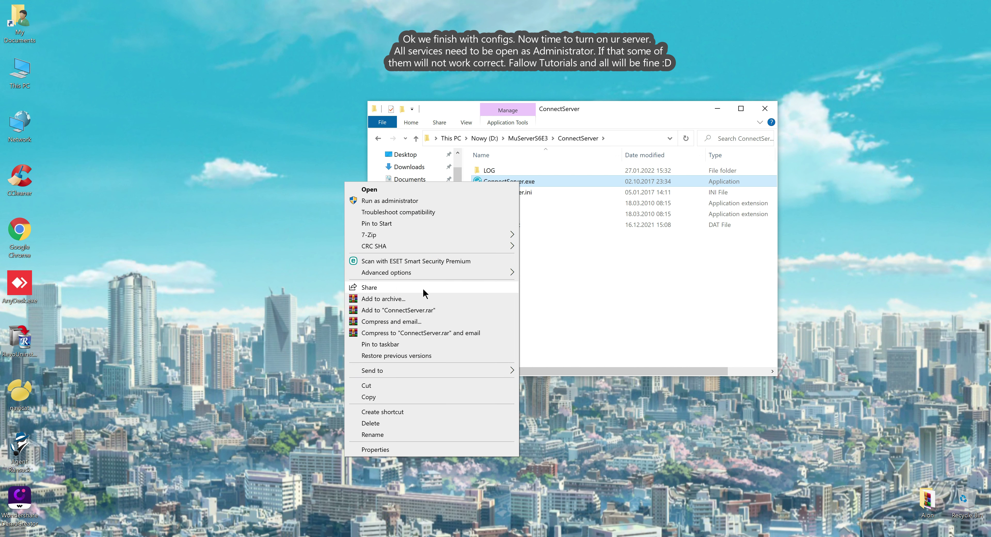
click(416, 200)
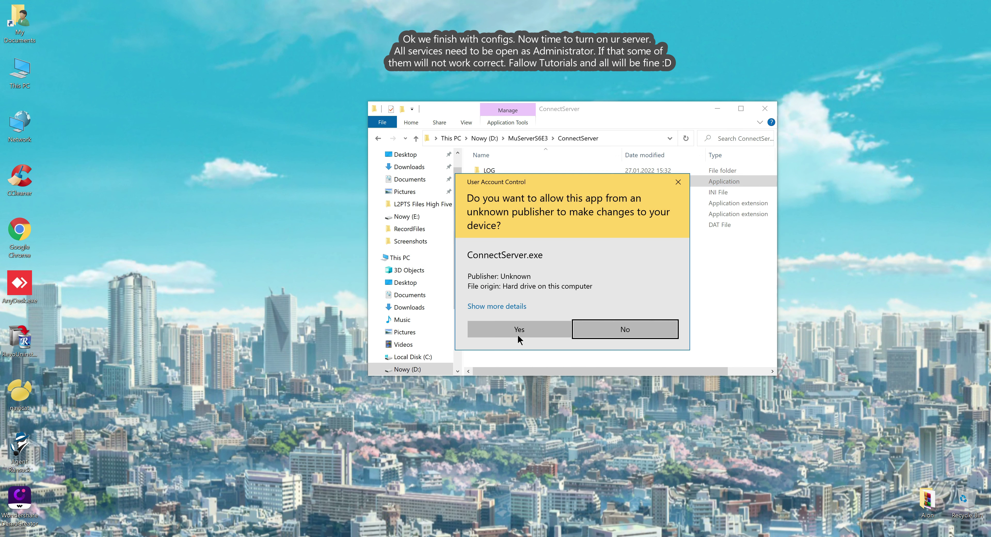
click(529, 325)
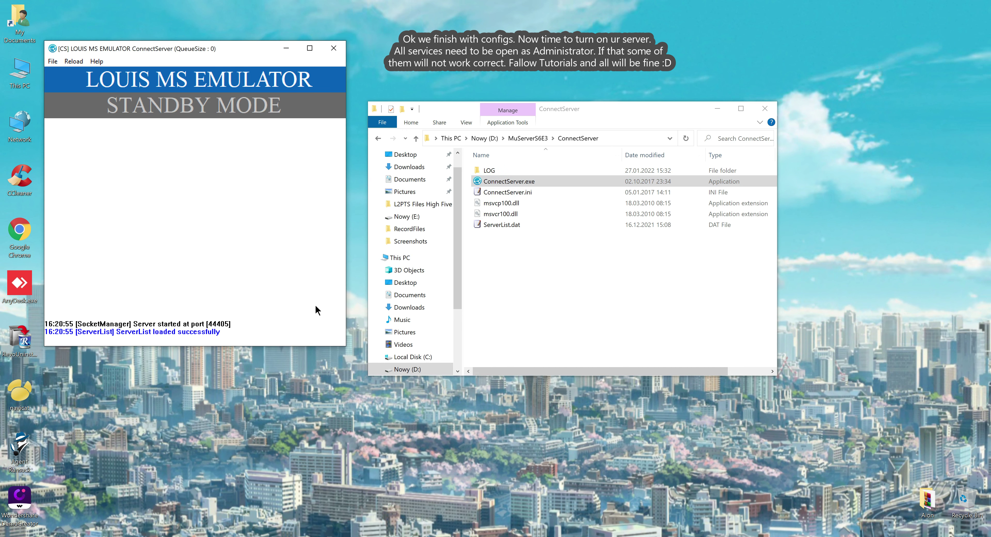
click(287, 49)
click(539, 138)
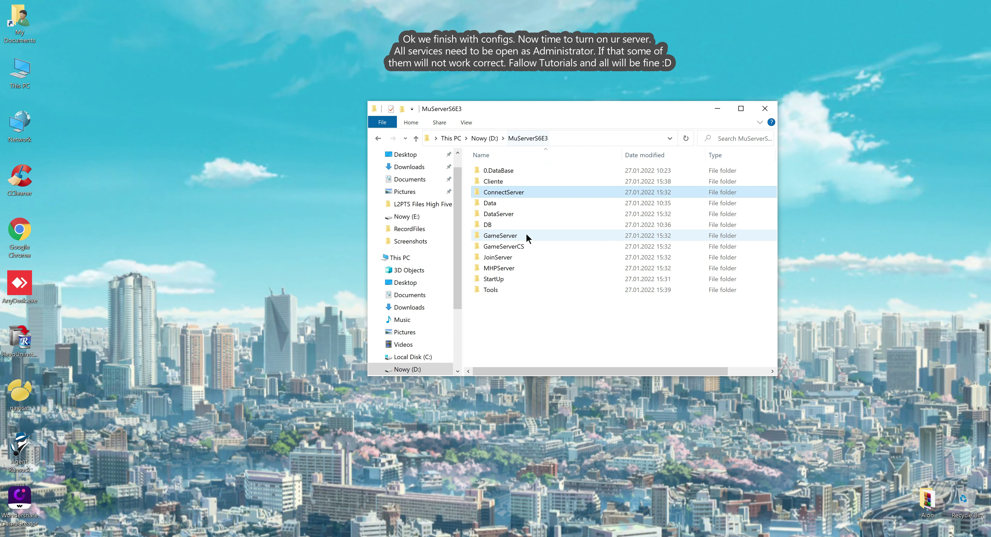
Step: Run DataServer.exe as administrator
double_click(513, 217)
right_click(510, 204)
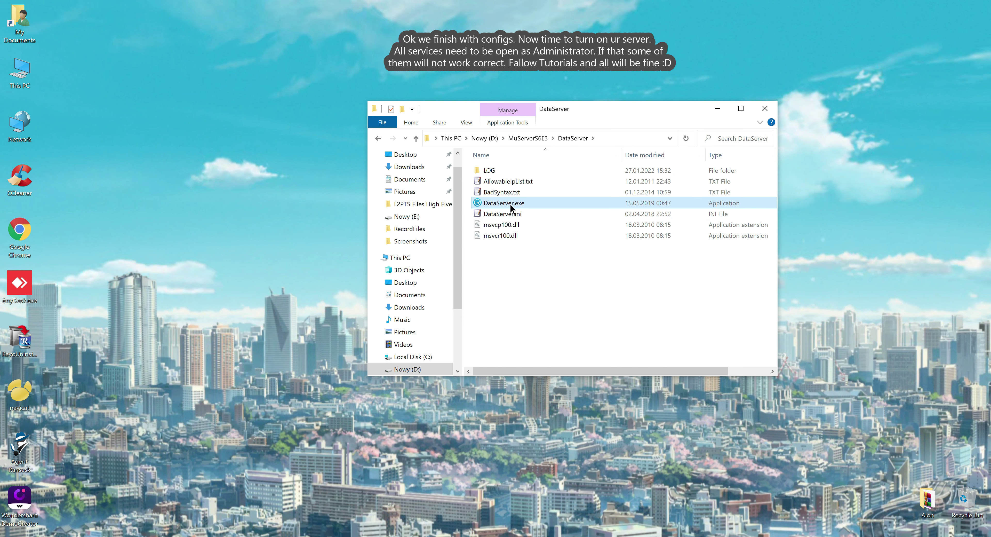
click(434, 226)
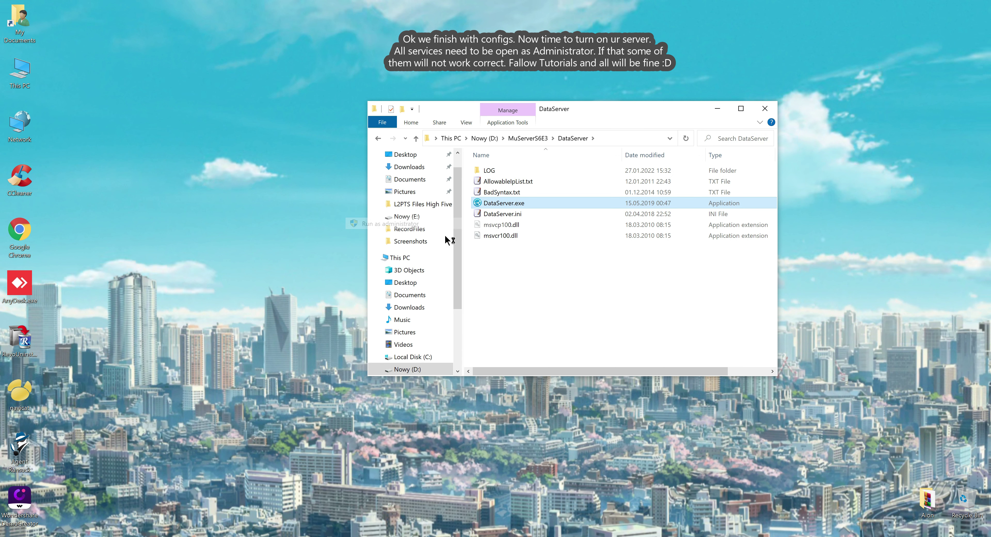
click(539, 332)
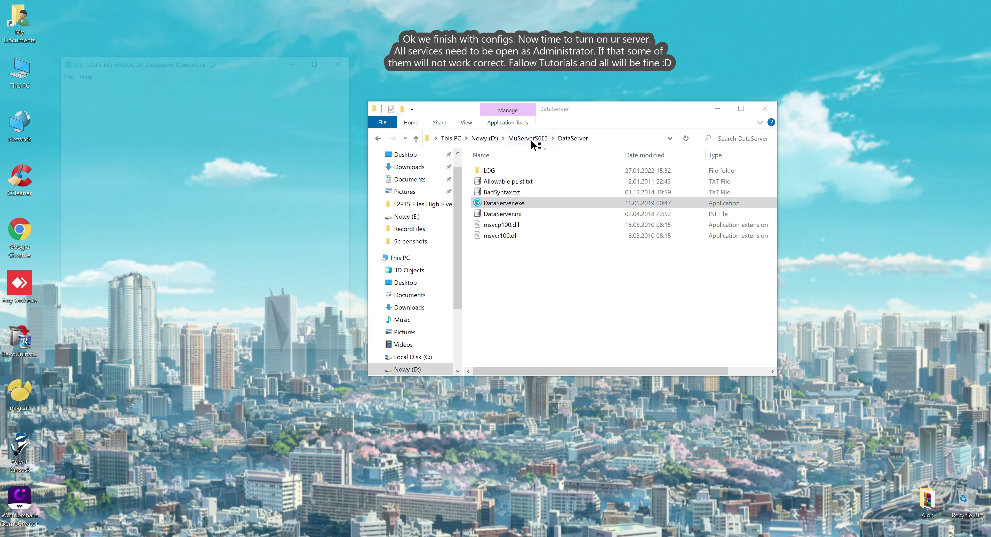
click(529, 139)
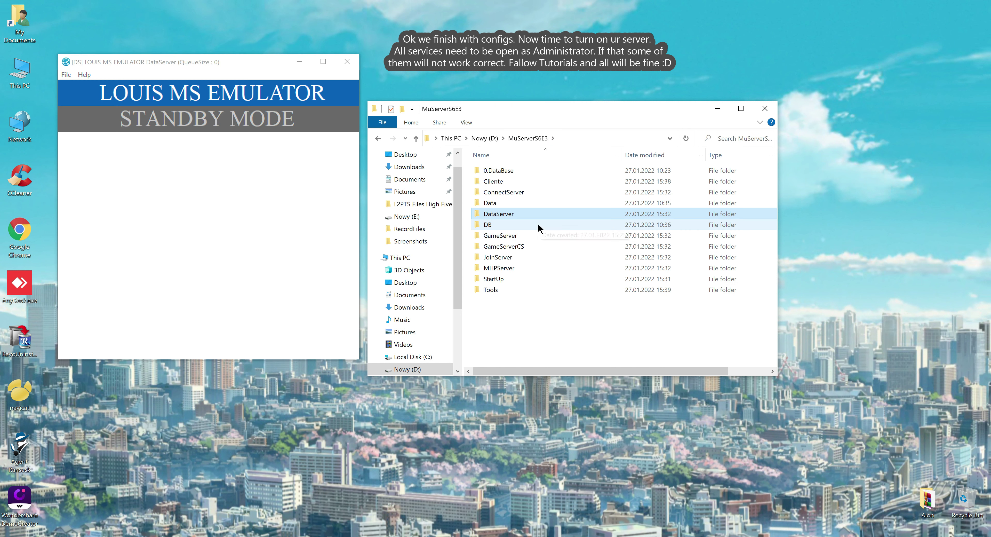
Step: Run JoinServer.exe as administrator and minimize its window
double_click(506, 256)
click(494, 203)
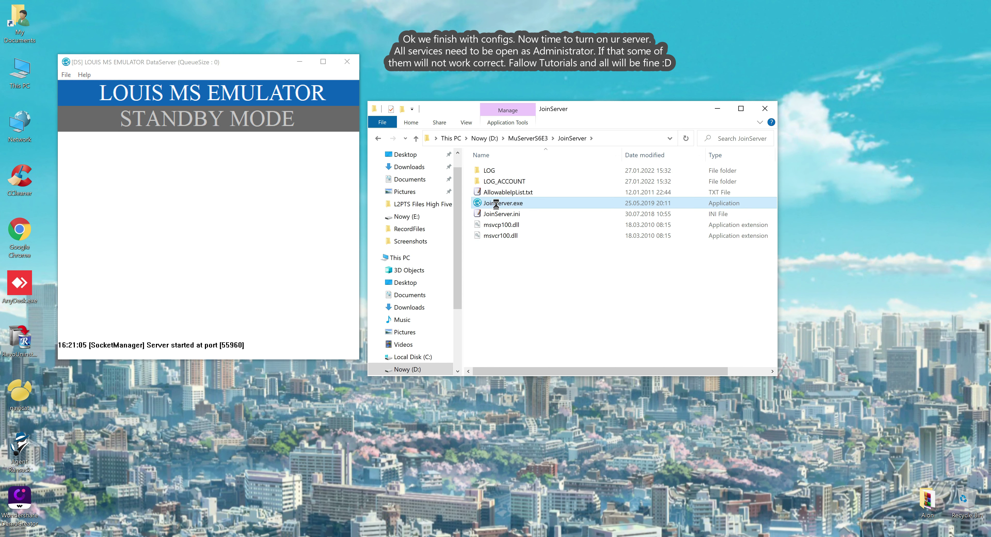
right_click(496, 202)
click(461, 221)
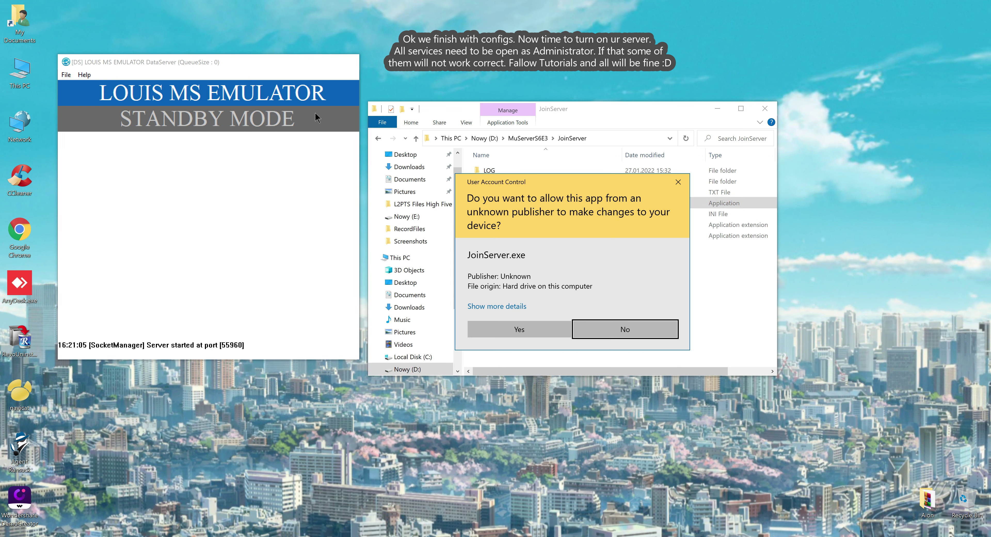
click(524, 328)
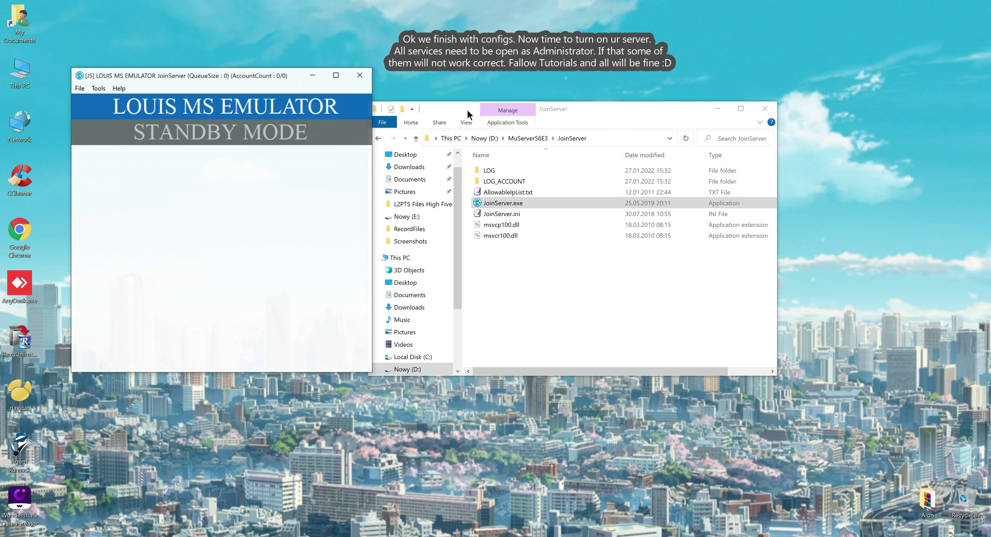
click(315, 75)
click(528, 138)
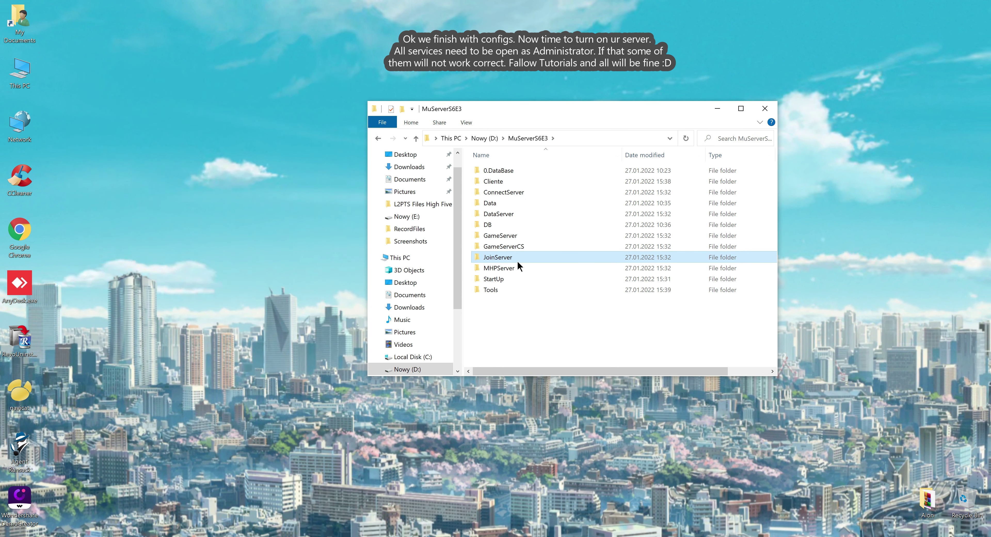
Step: Run GameServer.exe as administrator and minimize its window
double_click(504, 236)
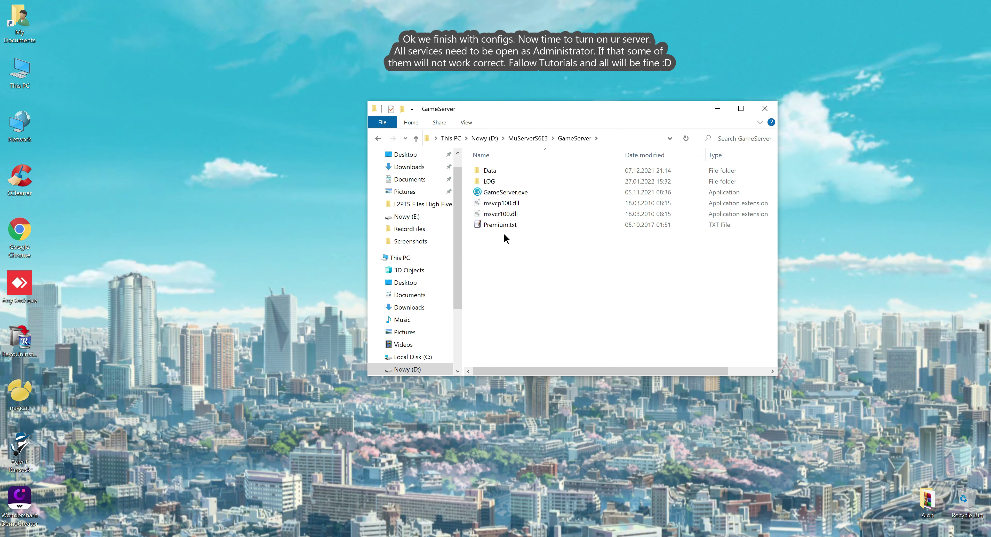
double_click(491, 193)
right_click(491, 194)
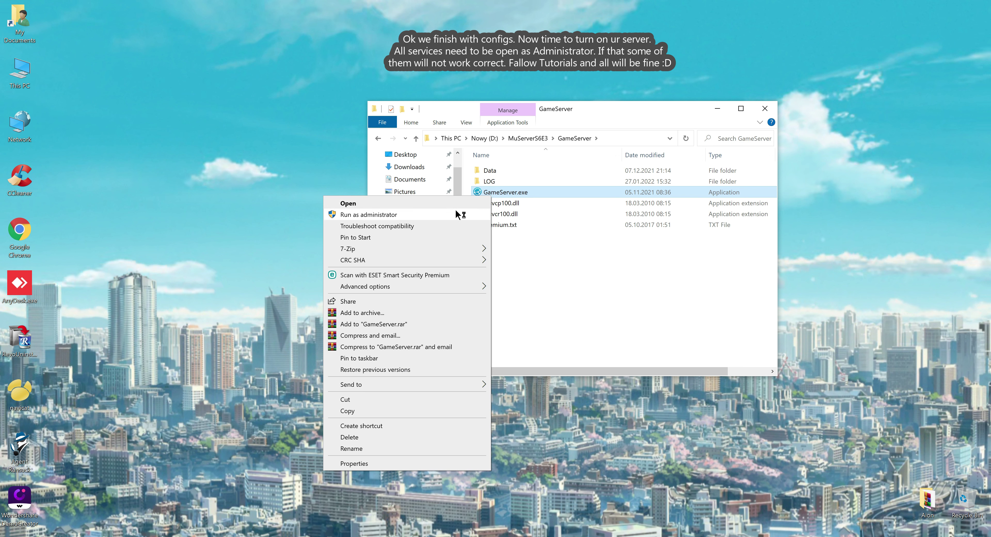
click(462, 213)
click(512, 327)
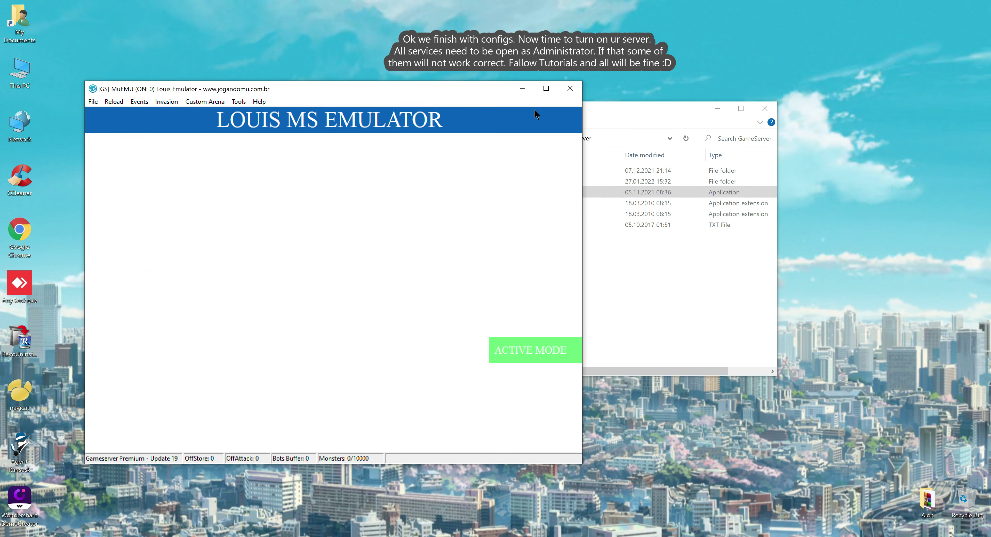
click(522, 92)
click(533, 137)
Step: Run the GameServerCS copy of GameServer.exe as administrator and minimize it
double_click(518, 247)
click(501, 214)
right_click(502, 215)
click(471, 233)
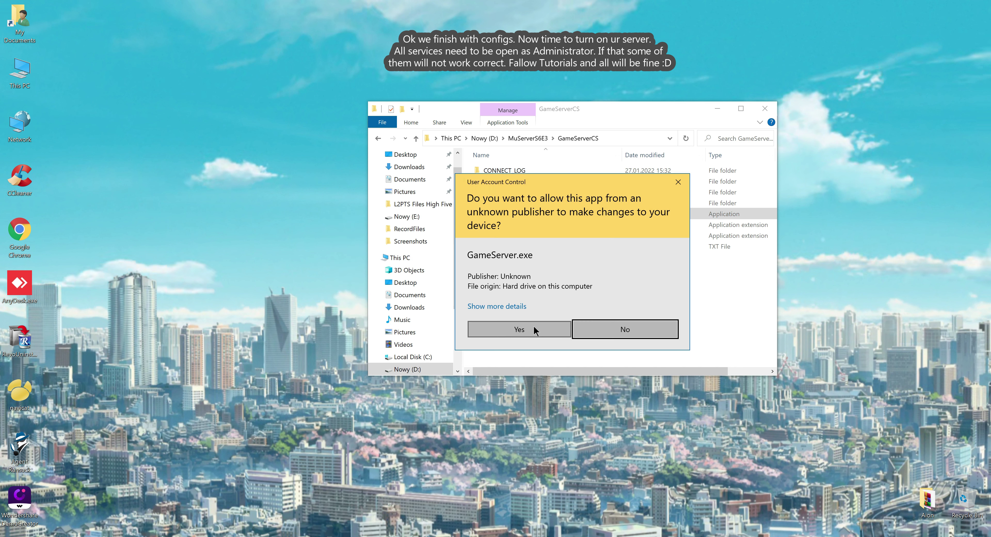
click(536, 330)
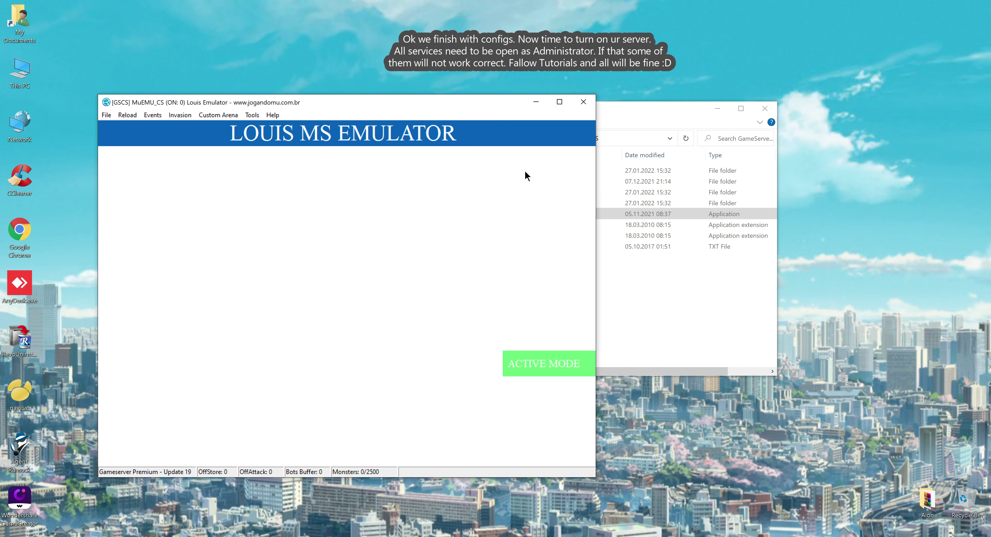
click(537, 105)
click(539, 136)
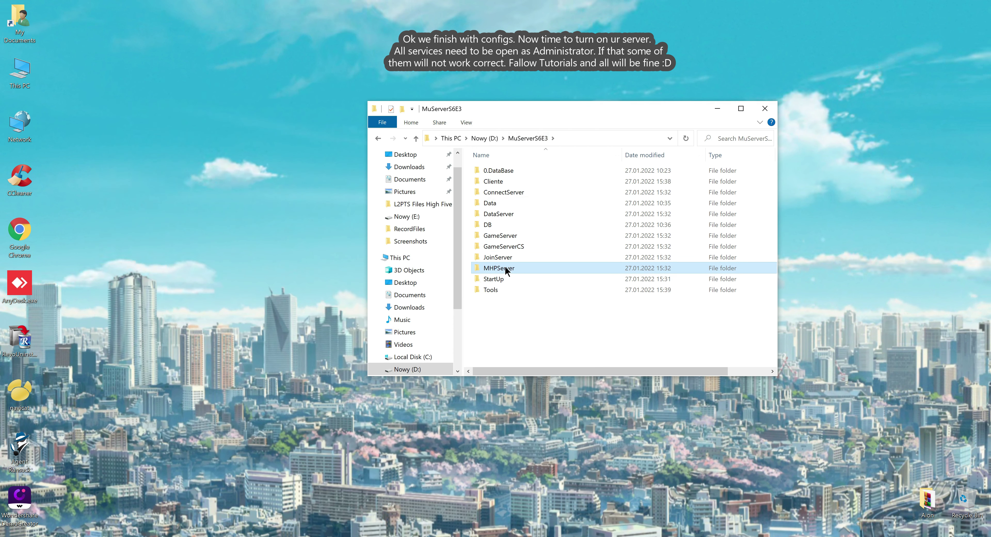
Step: Run MHPServer.exe as administrator and minimize its window
double_click(505, 268)
right_click(502, 214)
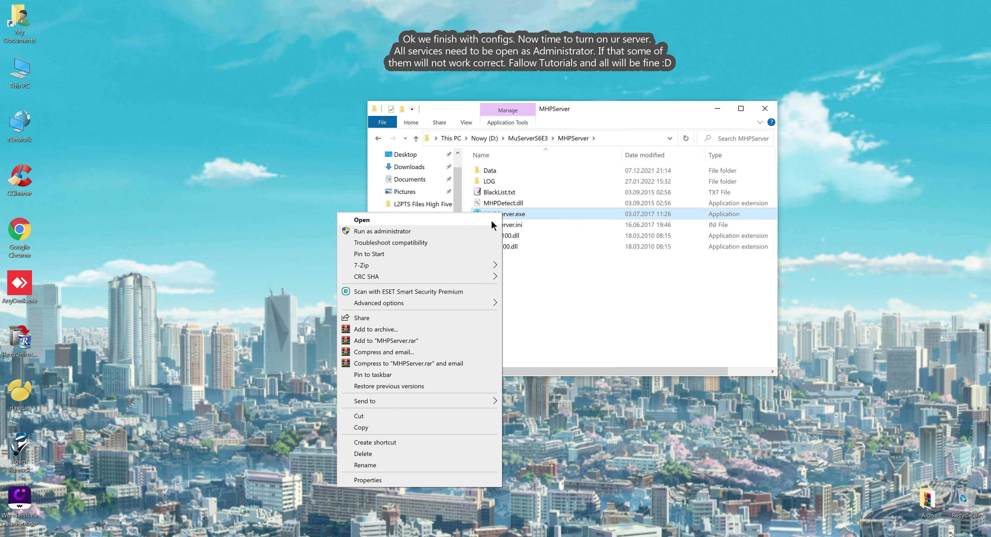
click(482, 231)
click(492, 329)
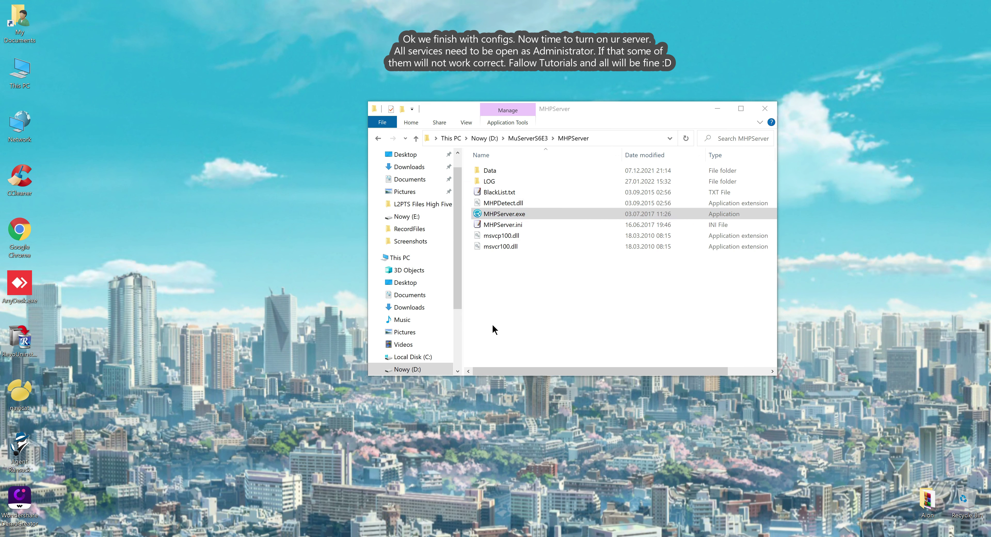
click(523, 135)
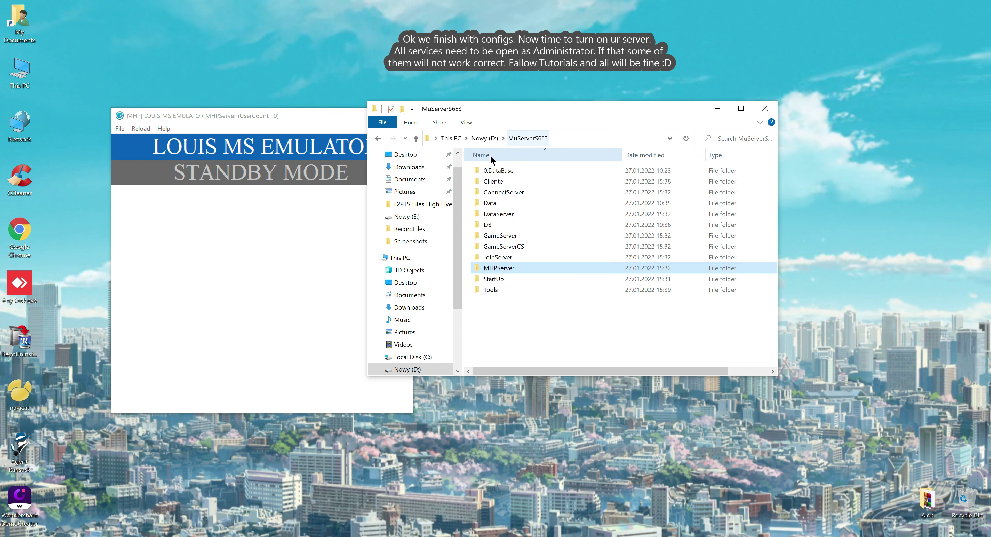
click(353, 115)
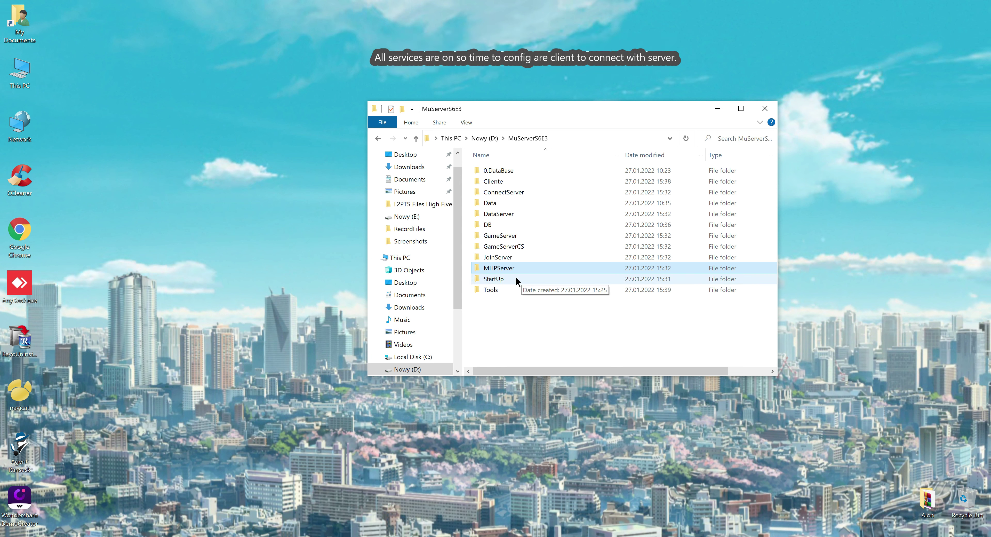
Step: Review ClientInfo.ini in Tools\AH_INFO, then close it
double_click(490, 289)
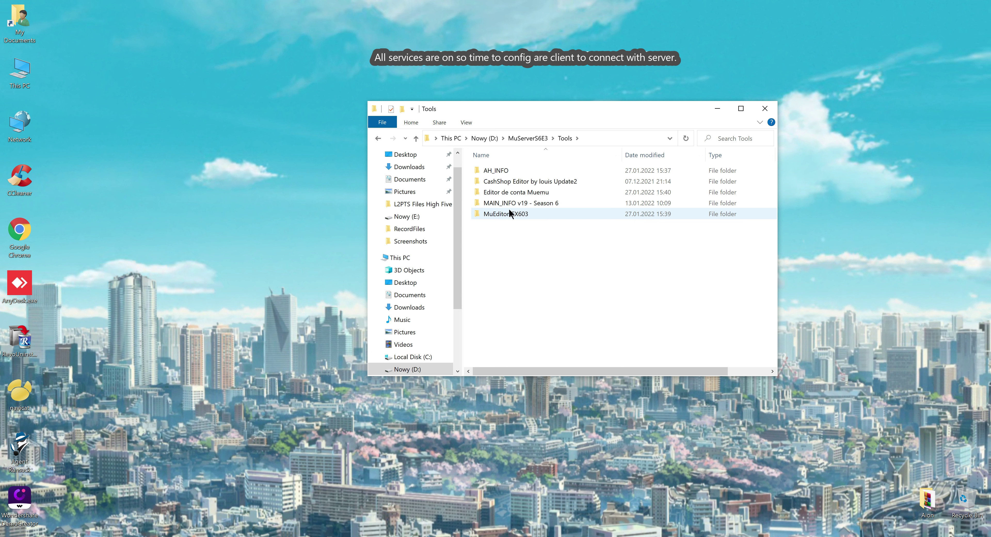
double_click(504, 171)
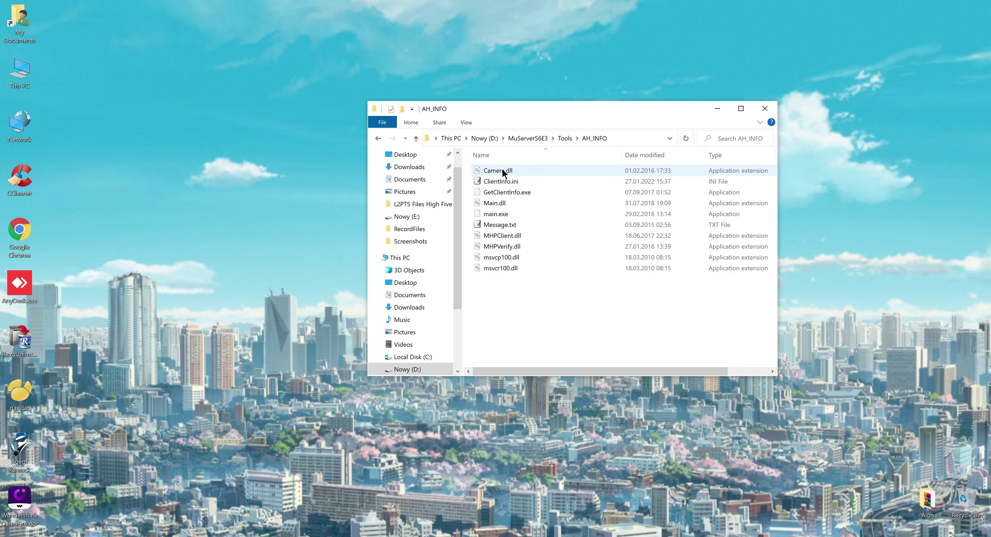
click(498, 225)
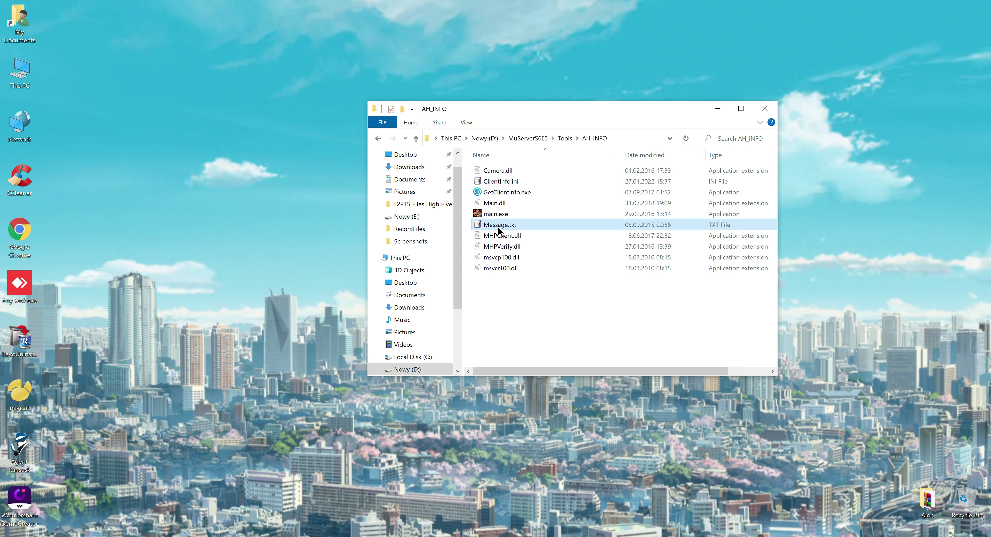
click(497, 182)
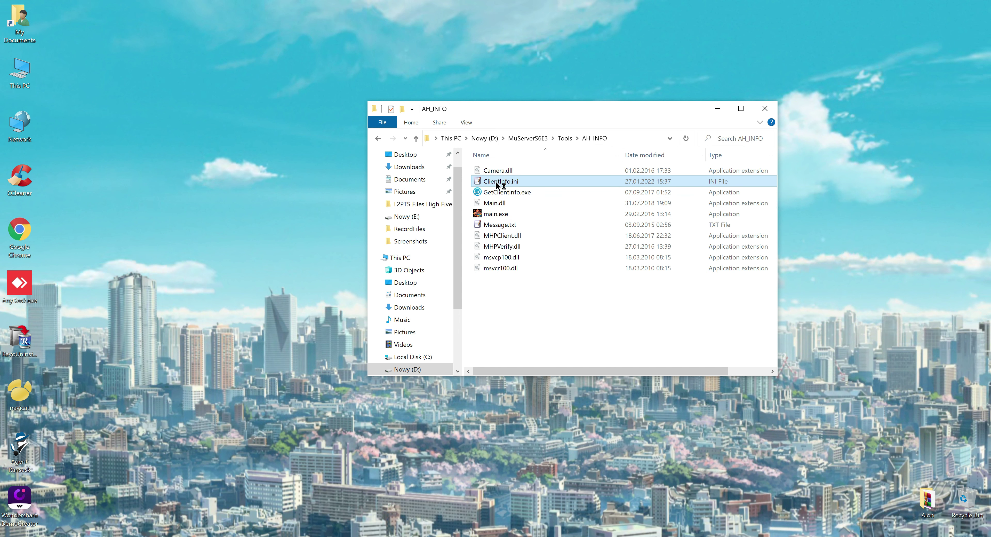
double_click(494, 183)
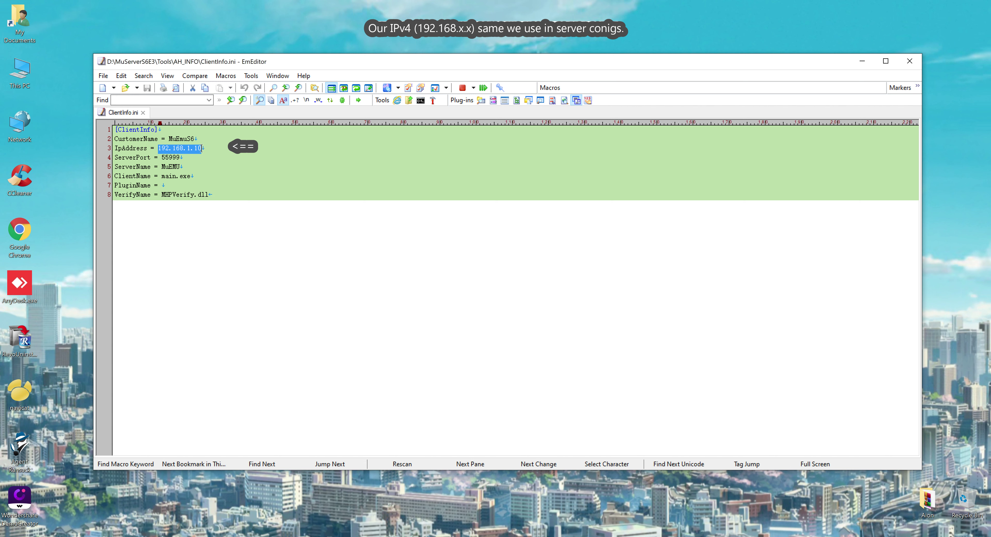
click(910, 61)
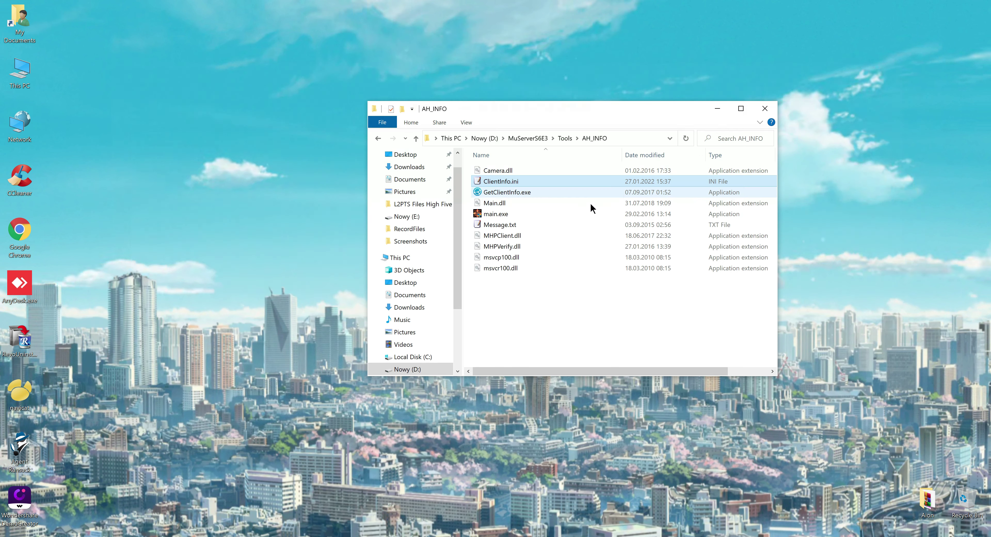
Step: Generate ah.emu with GetClientInfo.exe and paste it into the Tools folder
click(498, 193)
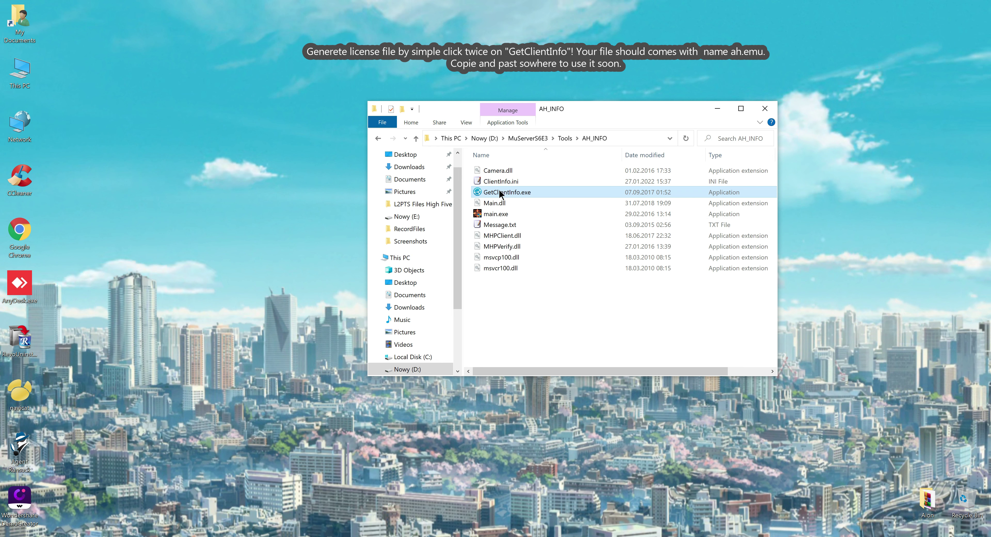
double_click(504, 192)
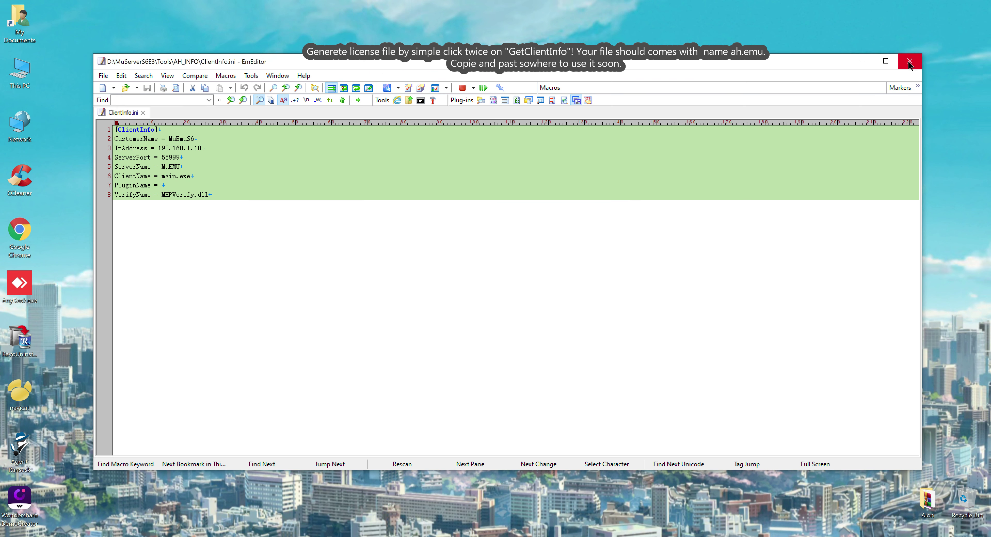
click(909, 63)
click(494, 173)
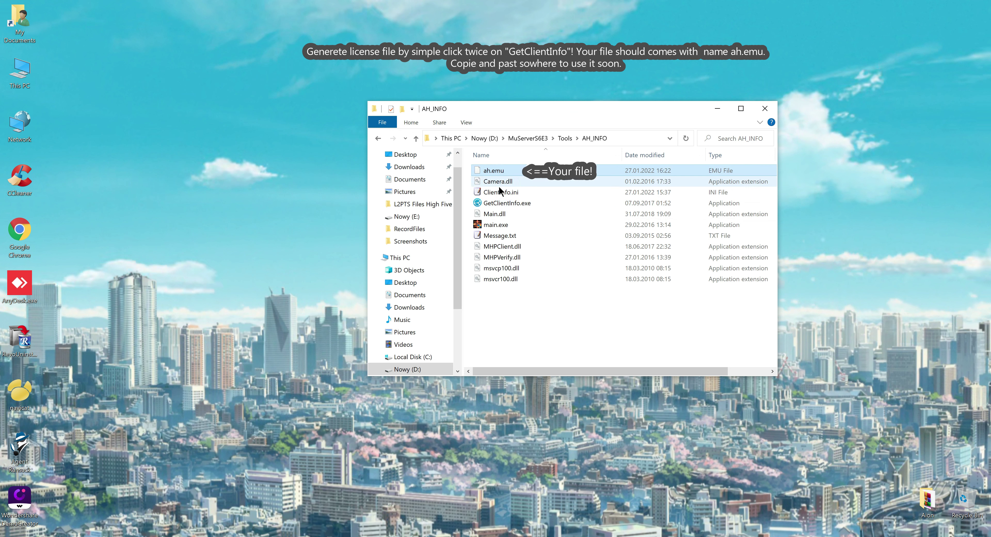
click(564, 139)
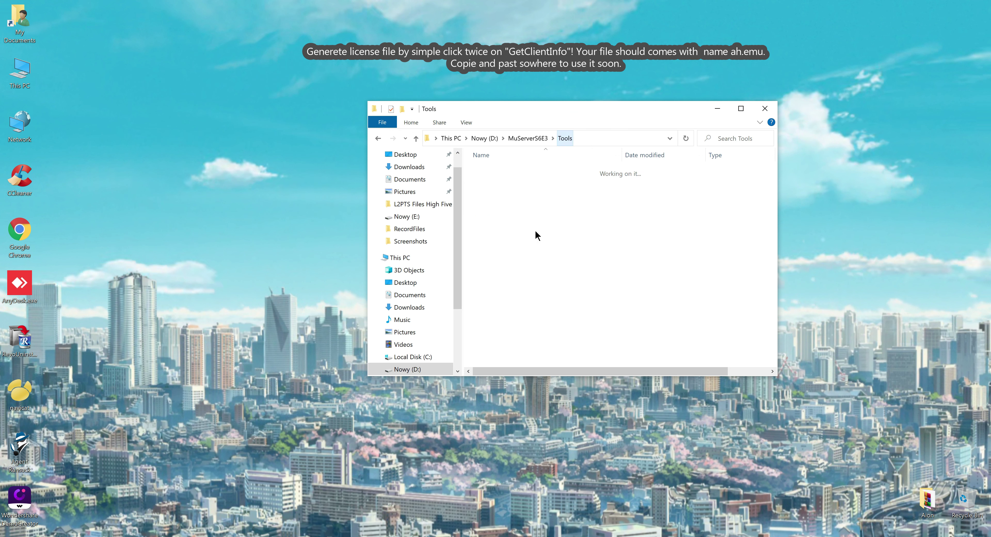
key(ctrl+v)
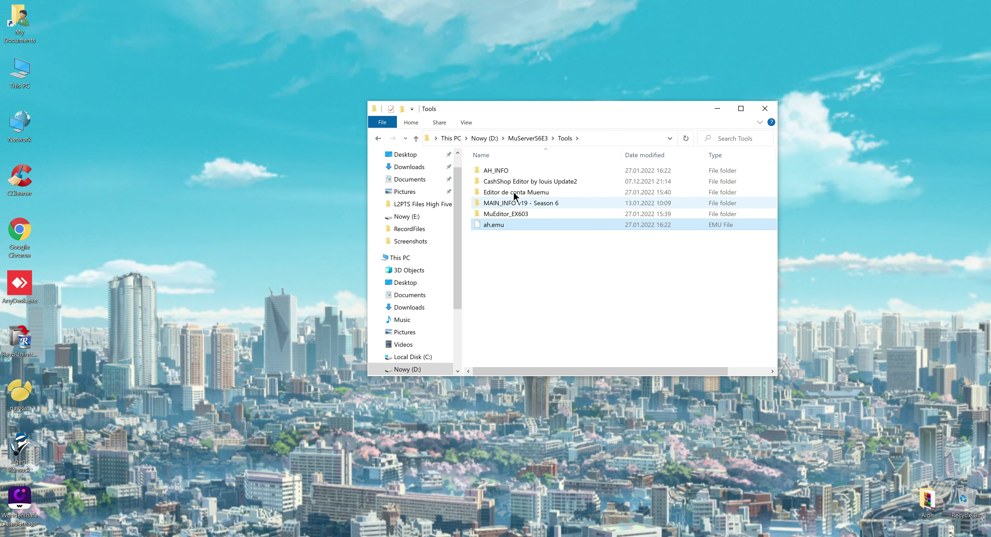
Step: Check MainInfo.ini's IP in MAIN_INFO v19 and paste main.premium from Premium into Tools
click(513, 203)
double_click(513, 203)
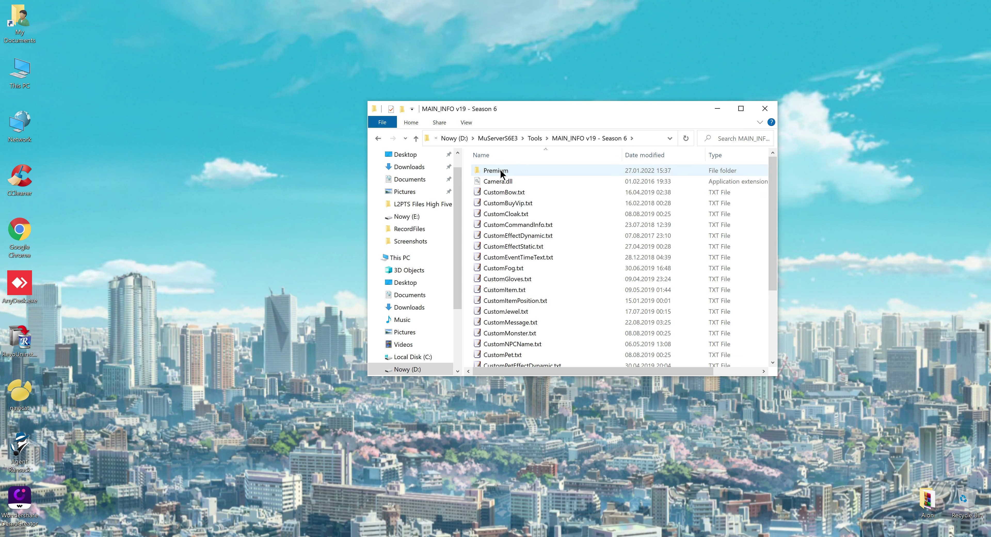
scroll(502, 204, down, 3)
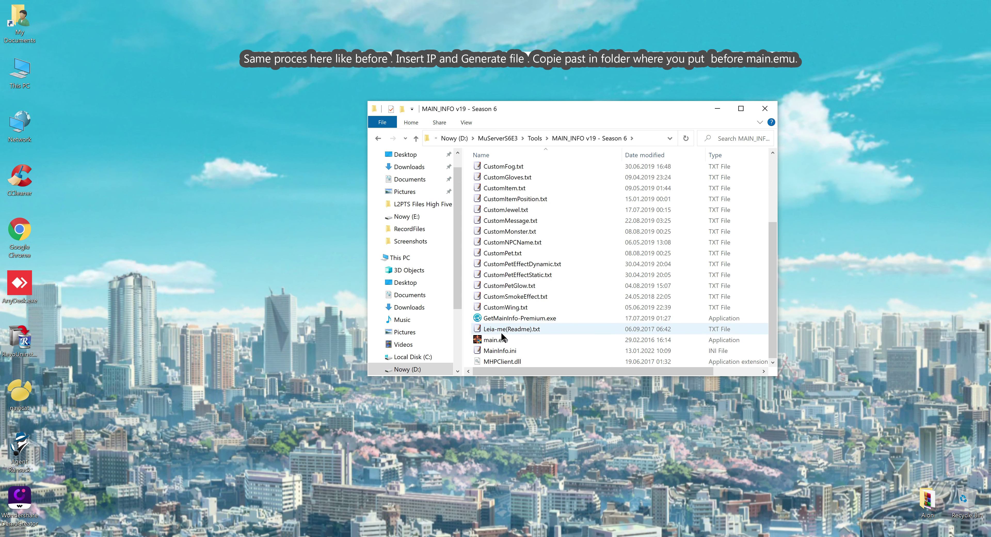
double_click(497, 349)
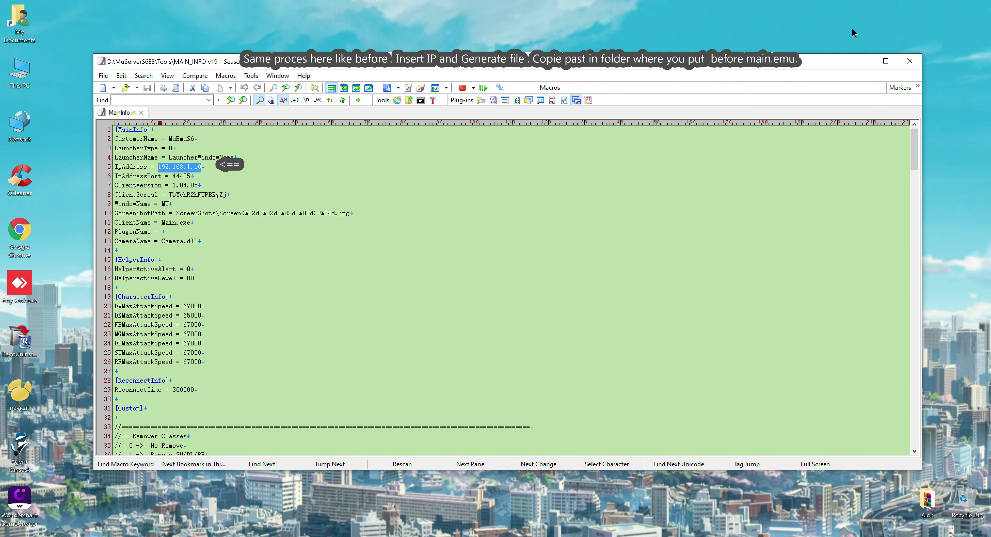
click(910, 61)
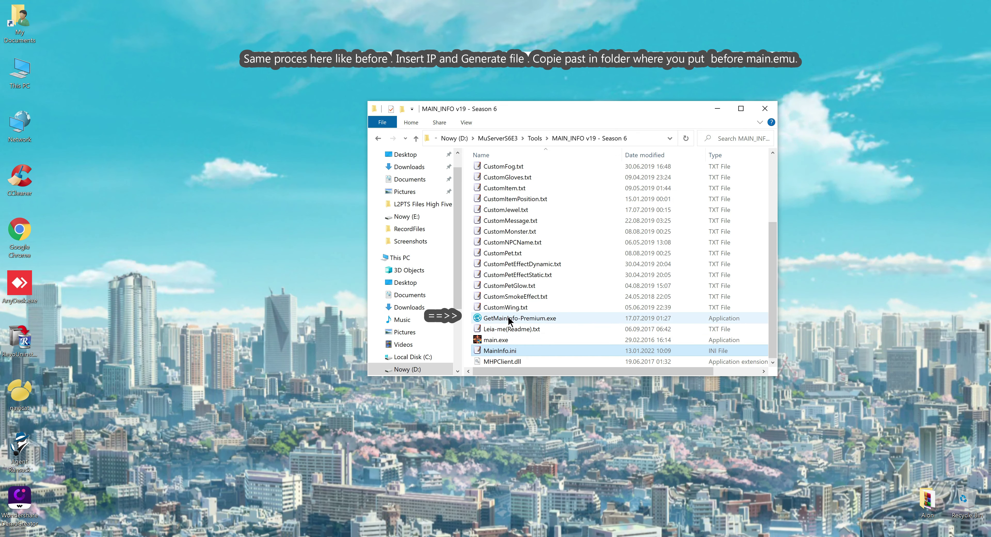
click(509, 319)
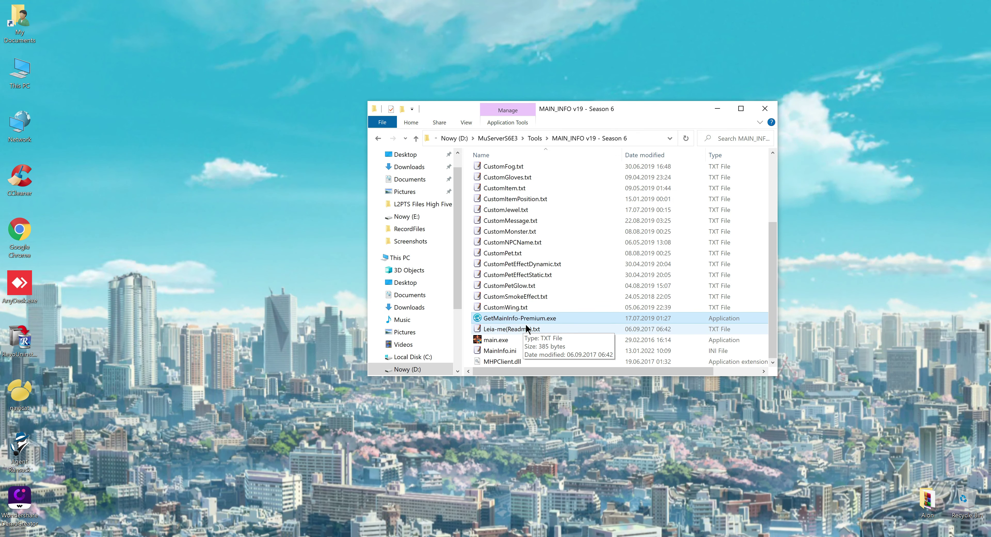
scroll(528, 327, up, 3)
double_click(497, 170)
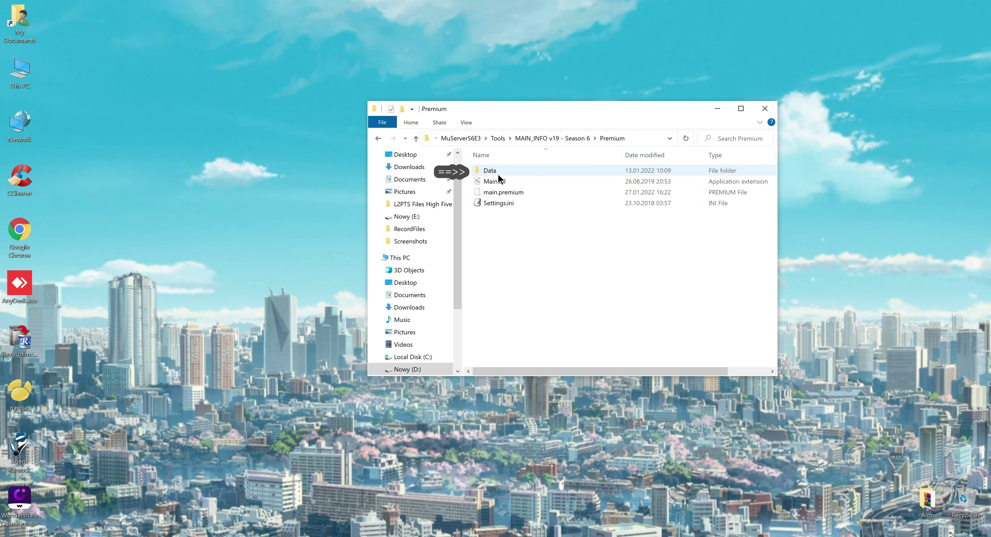
click(498, 138)
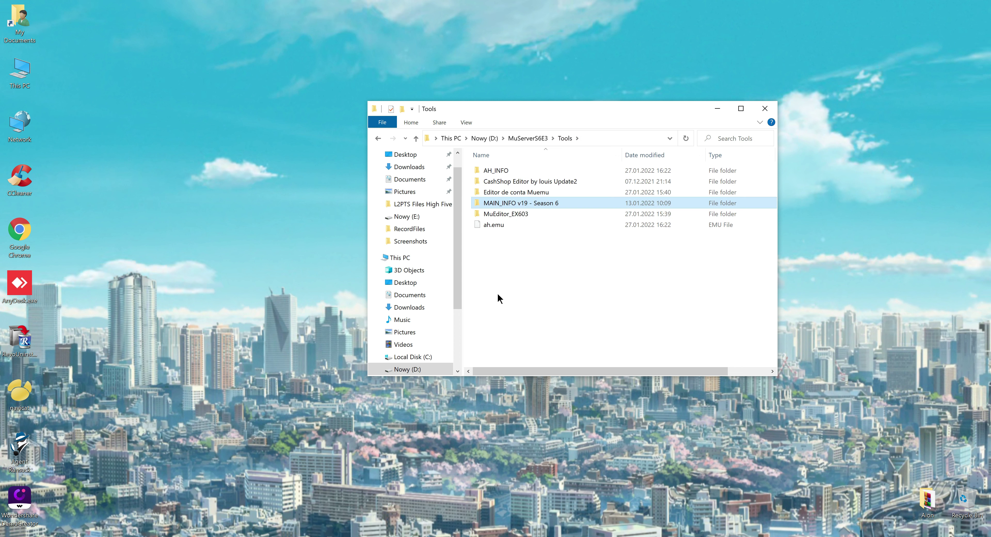
key(ctrl+v)
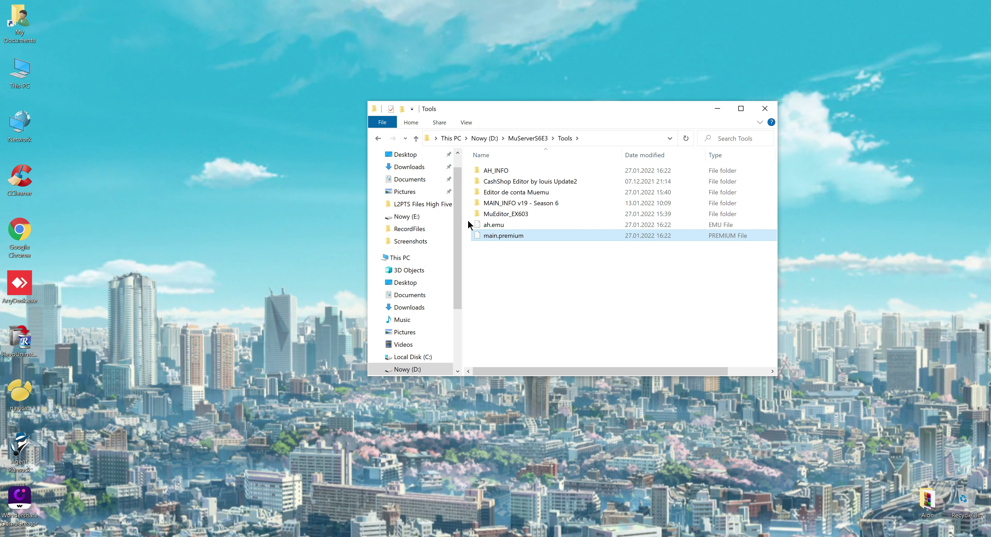
Step: Move ah.emu and main.premium from Tools into MuServerS6E3\Cliente
drag(469, 221, 491, 240)
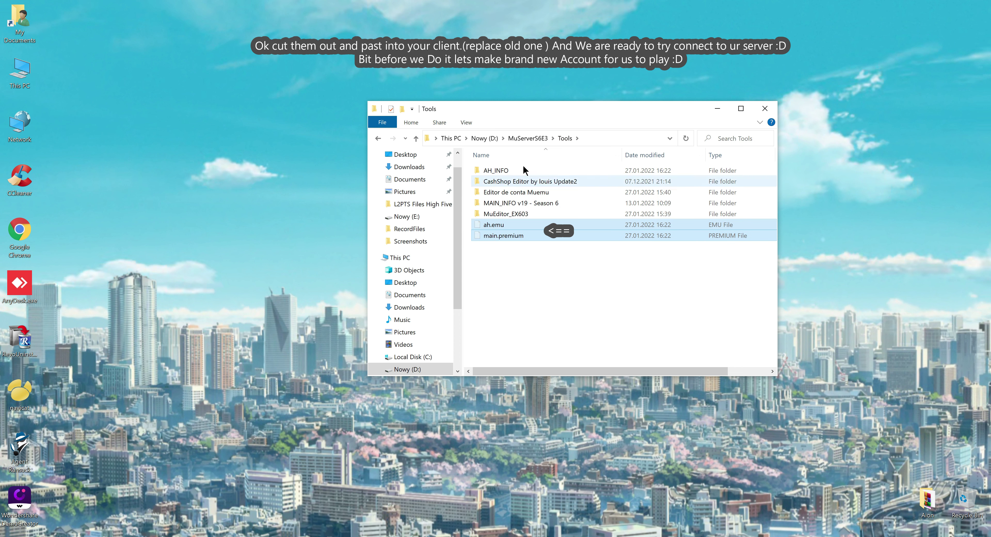
key(ctrl+x)
click(536, 139)
double_click(496, 171)
key(ctrl+v)
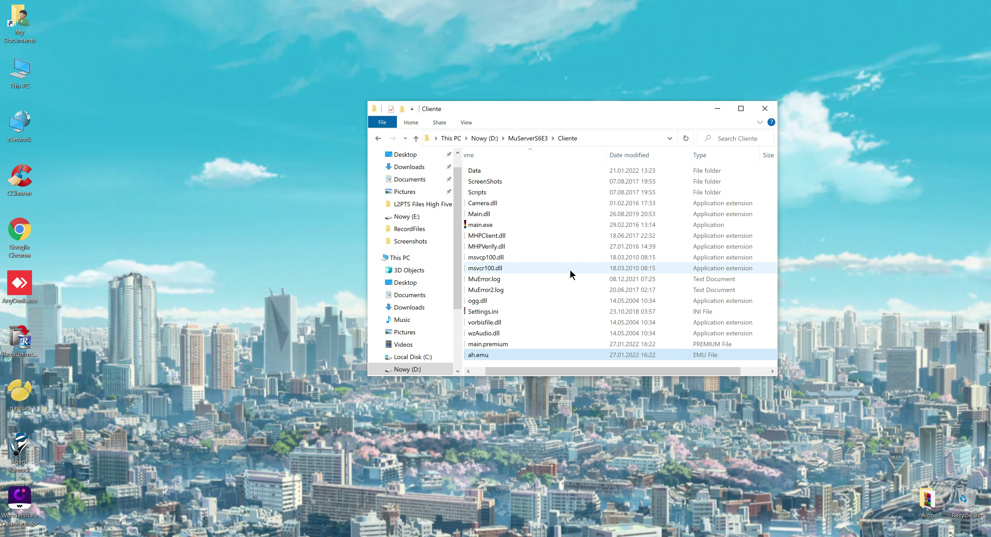
click(497, 227)
Step: Create a main.exe shortcut and place it in the MuServerS6E3 folder
right_click(498, 227)
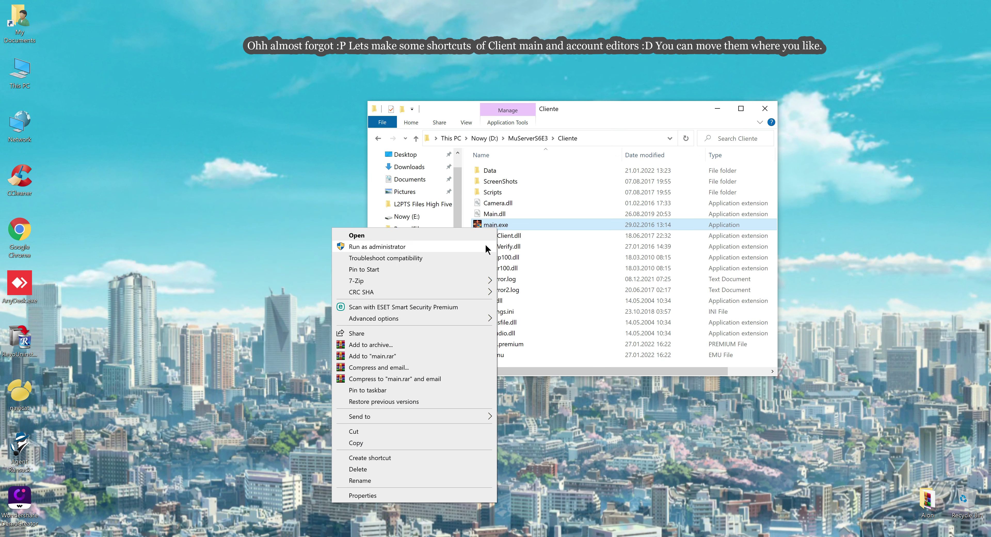
click(402, 458)
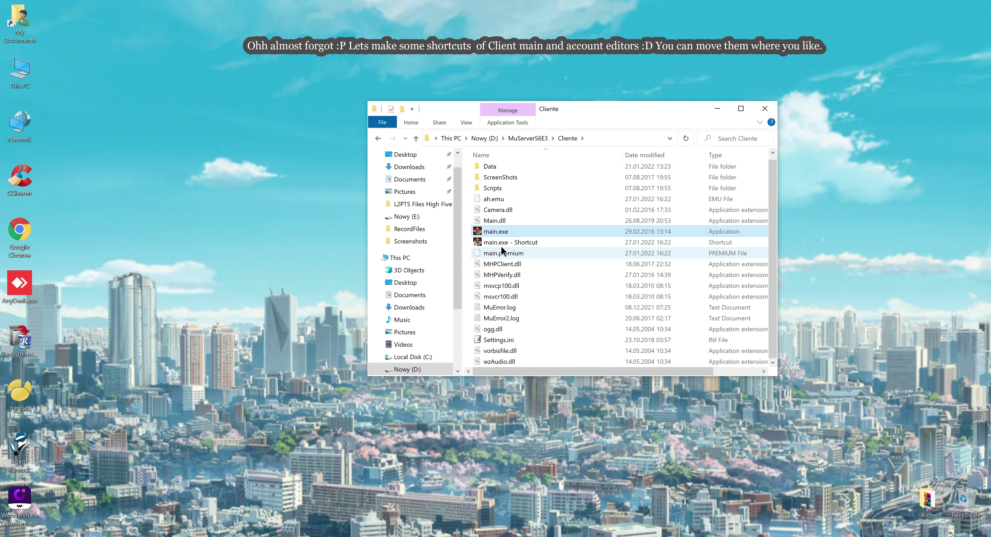
click(501, 245)
click(515, 138)
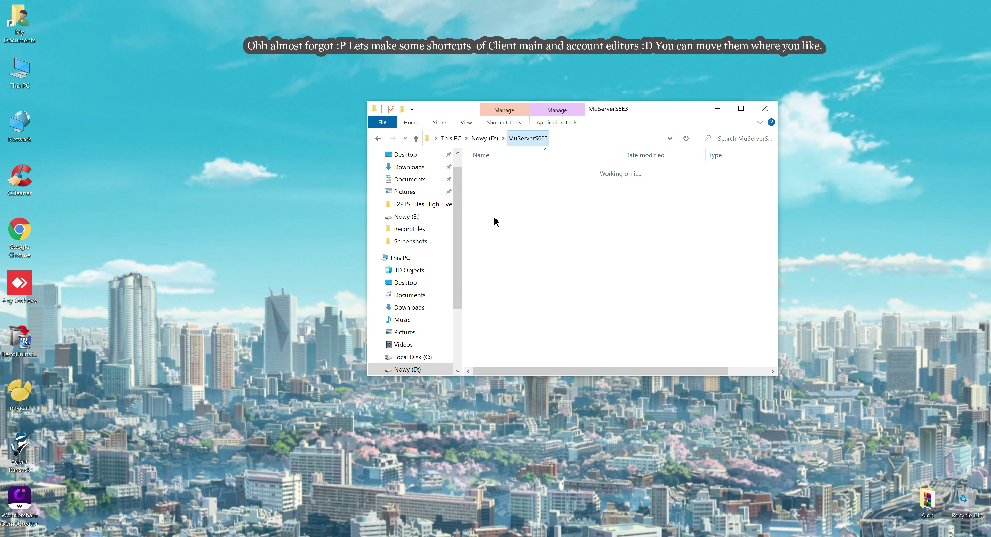
key(ctrl+v)
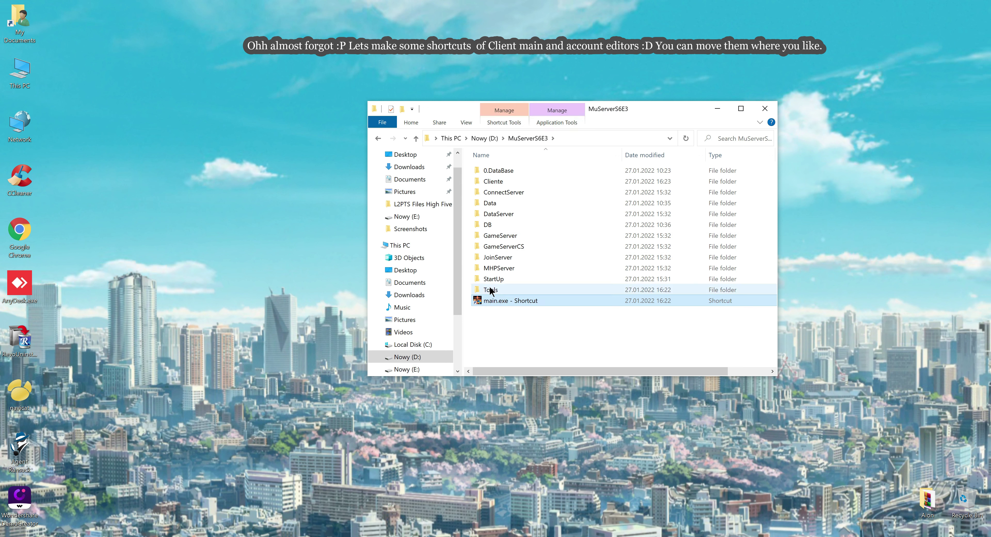
Step: Create a MuEditor.exe shortcut in MuEditor_EX603 and paste it into Tools
double_click(496, 289)
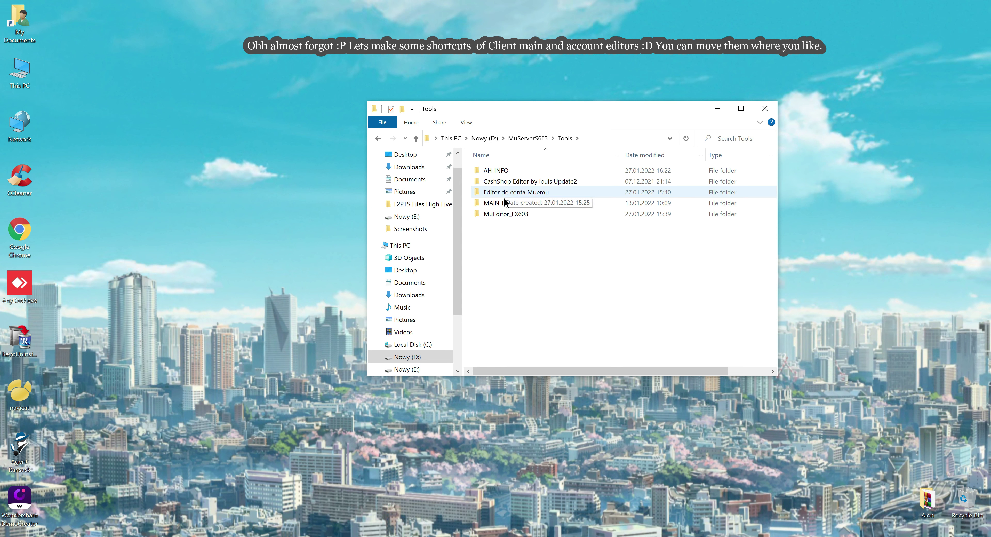
double_click(501, 211)
click(497, 202)
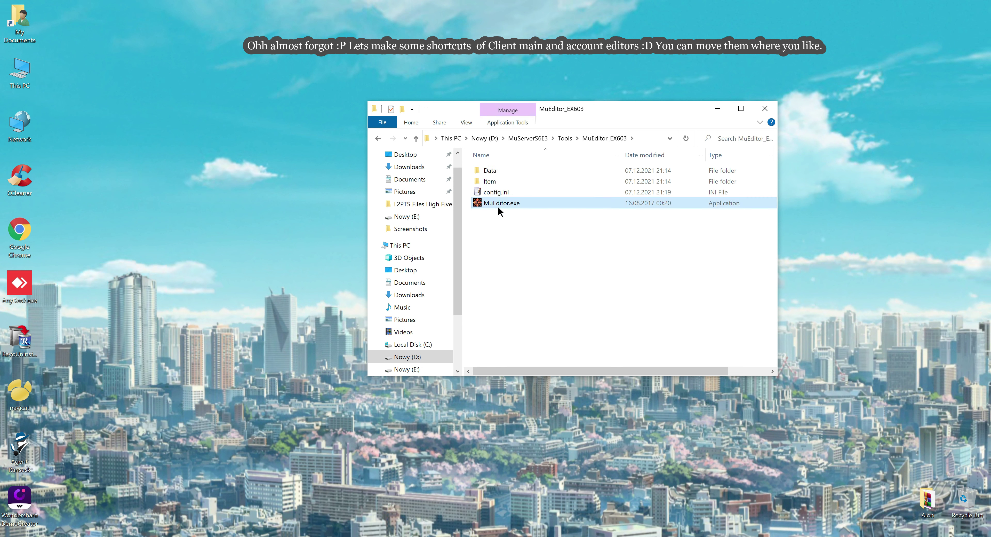
right_click(498, 208)
click(429, 430)
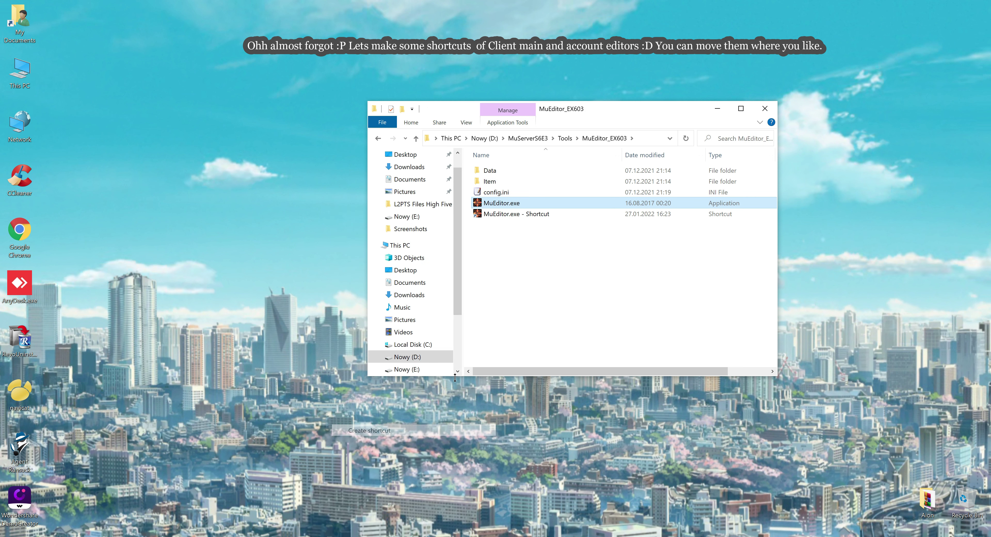
click(504, 216)
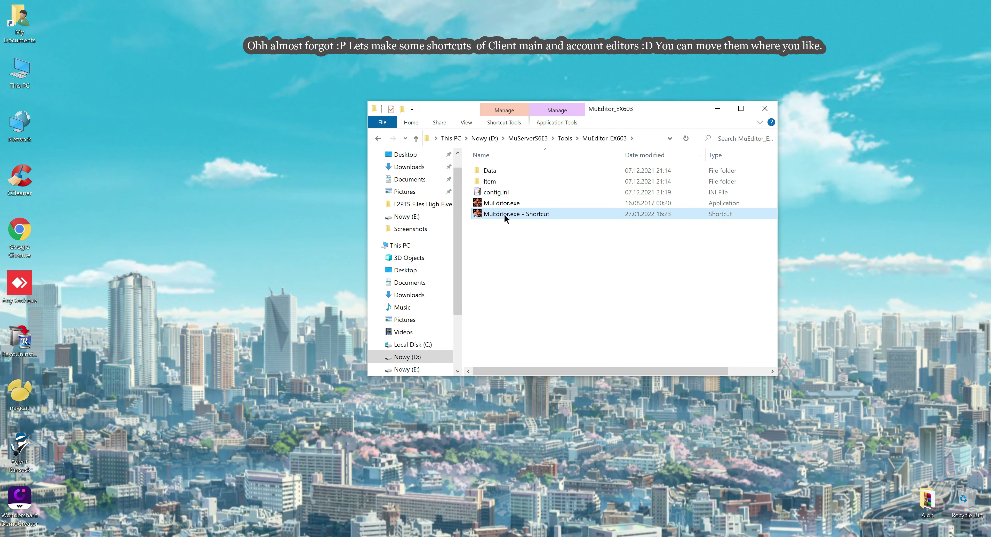
click(566, 138)
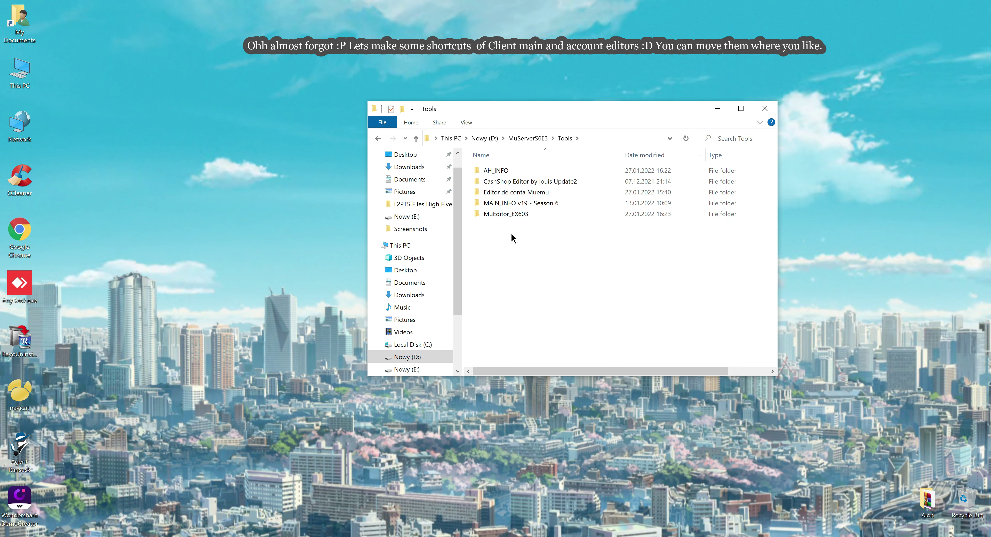
key(ctrl+v)
Step: Create an Editor.exe shortcut in Editor de conta Muemu and paste it into Tools
double_click(506, 192)
right_click(501, 185)
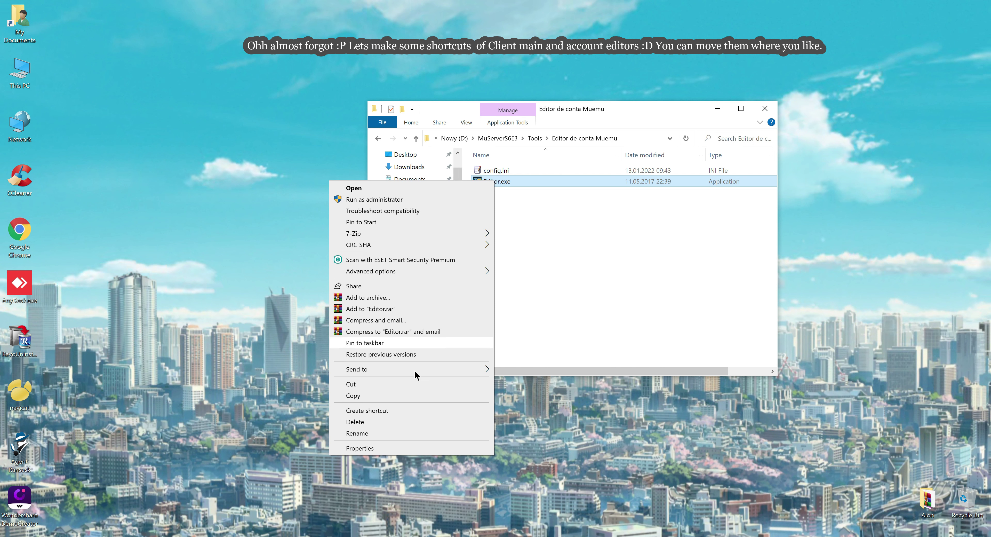
click(411, 410)
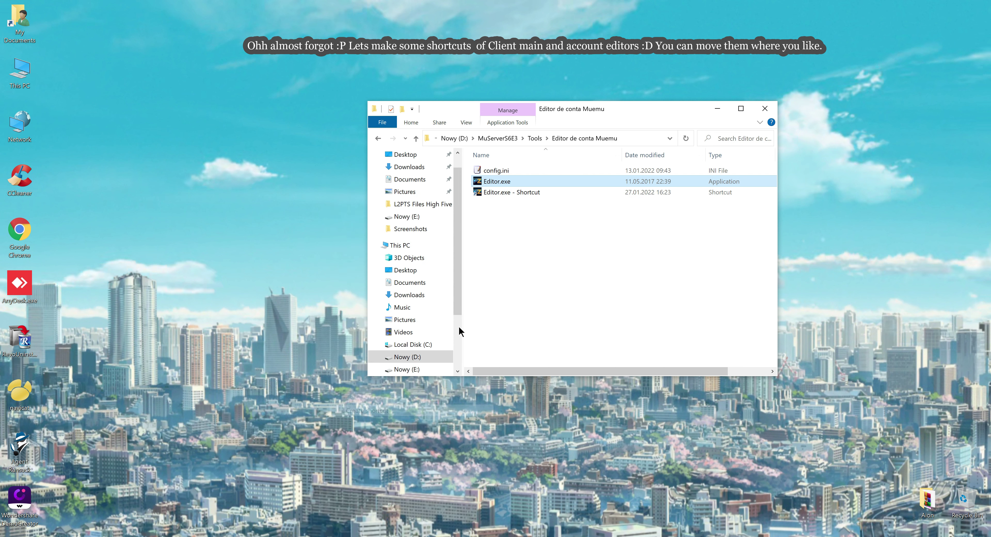
click(503, 192)
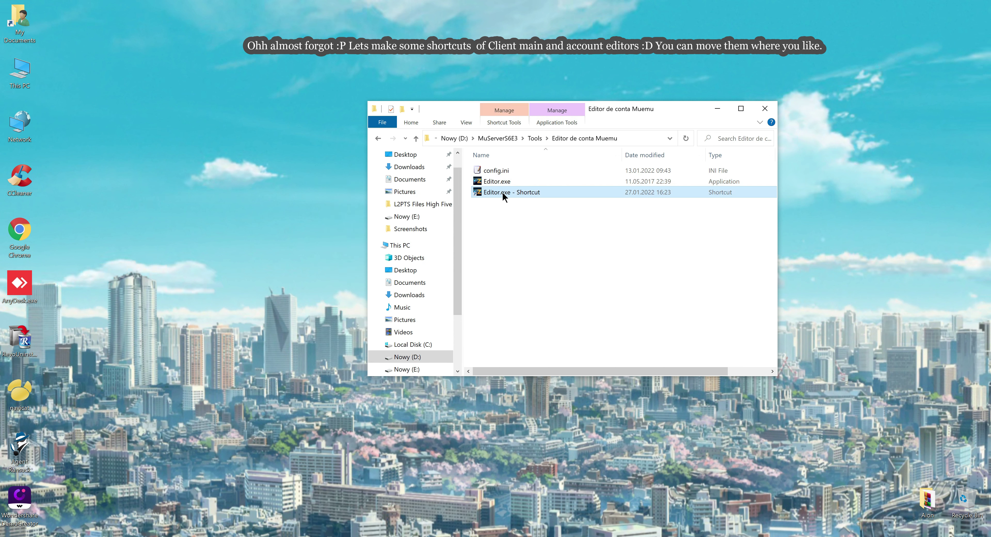
click(534, 138)
click(498, 278)
key(ctrl+v)
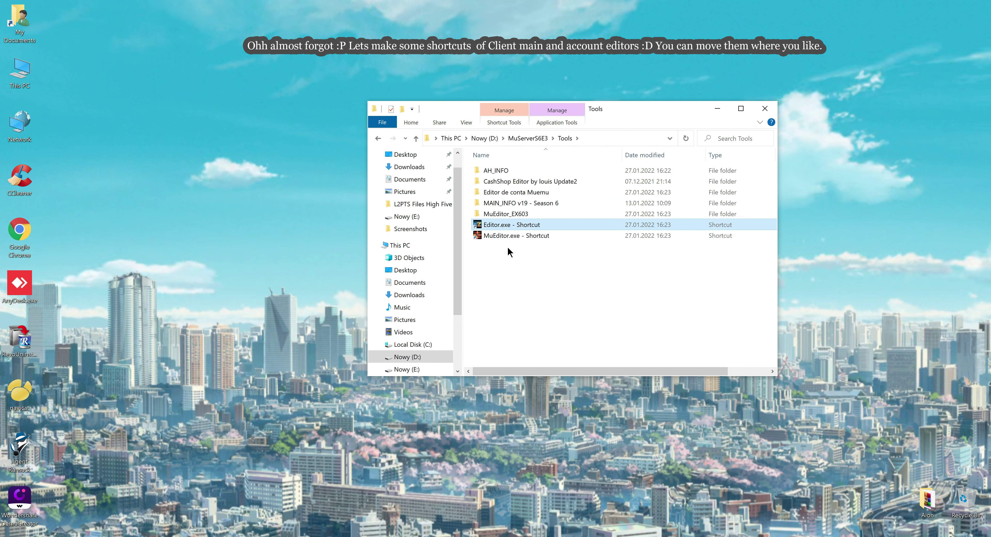
Step: Rename the shortcuts to Editor and MuEditor and select both
click(499, 224)
text(Editor)
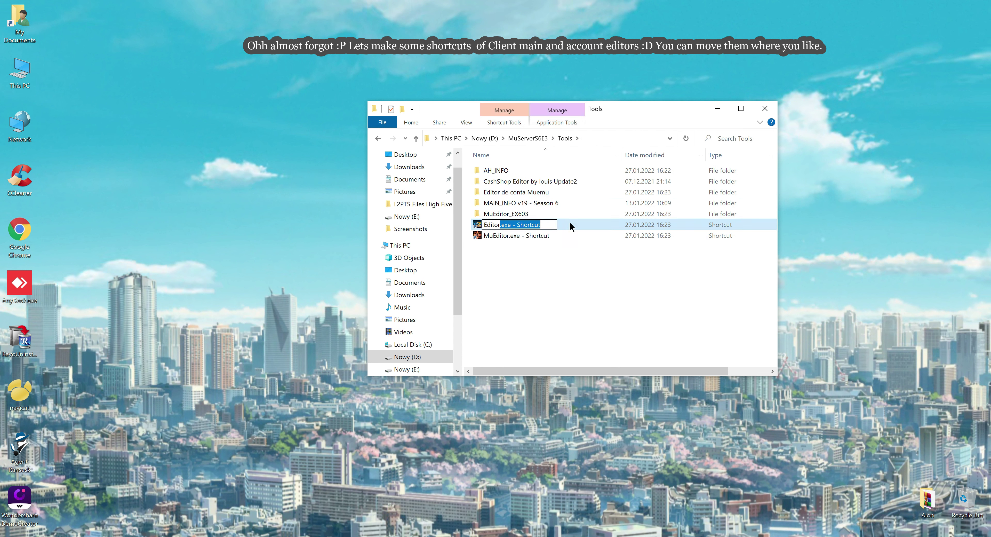
click(515, 235)
click(508, 236)
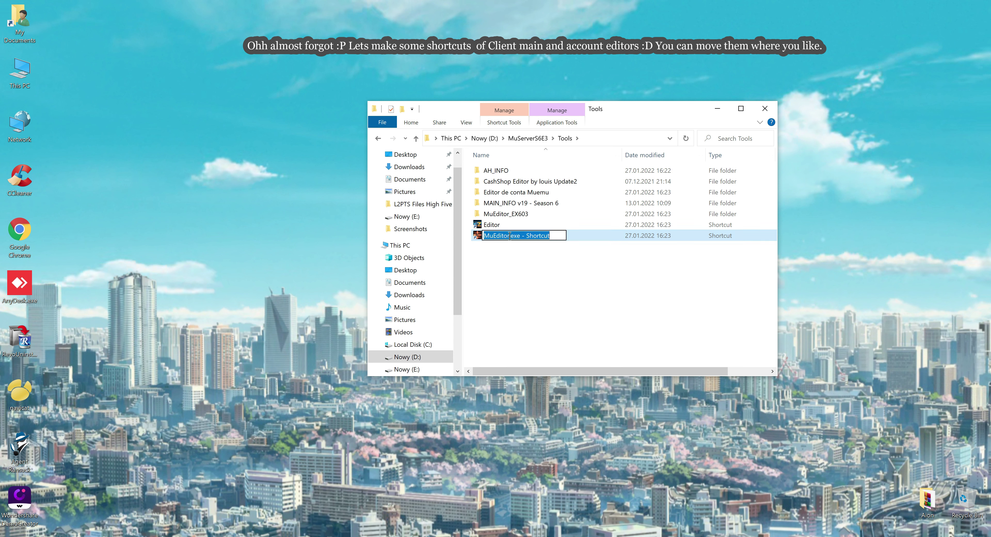
text(MuEditor)
drag(500, 241, 496, 226)
click(524, 143)
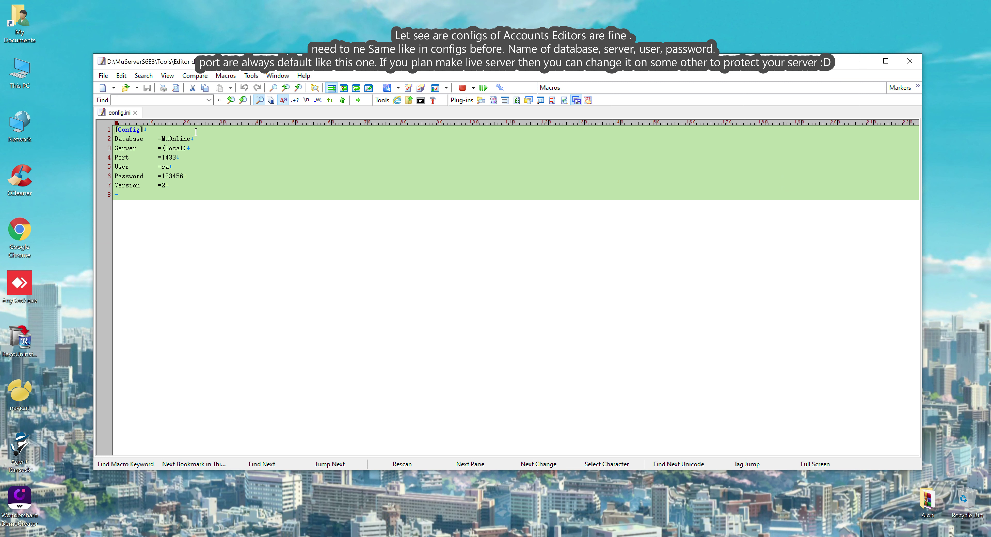
Step: Highlight the MuOnline database name and (local) server value in config.ini
drag(195, 138, 162, 140)
drag(187, 149, 184, 176)
Step: Close the account editor's config, then check MuEditor_EX603's config.ini database name
click(909, 60)
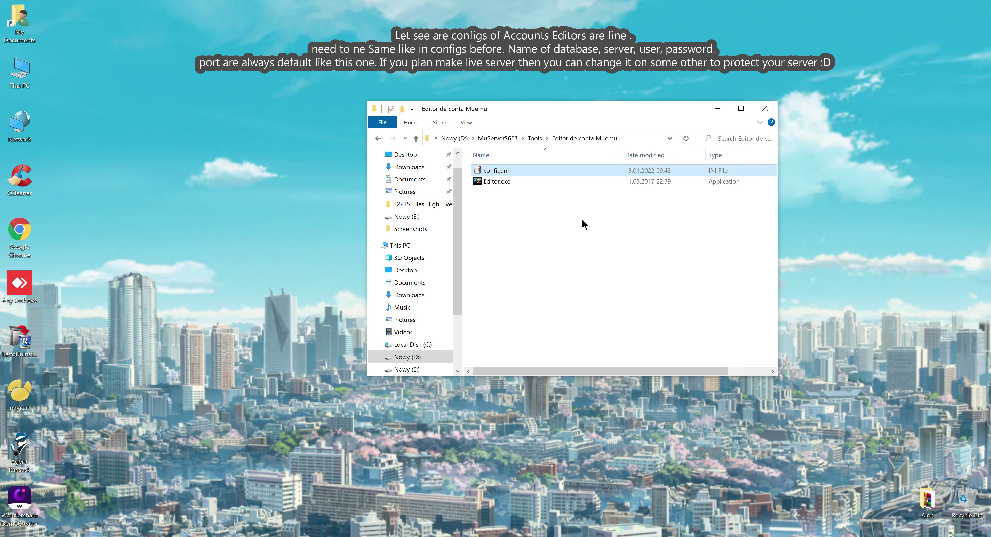
click(535, 138)
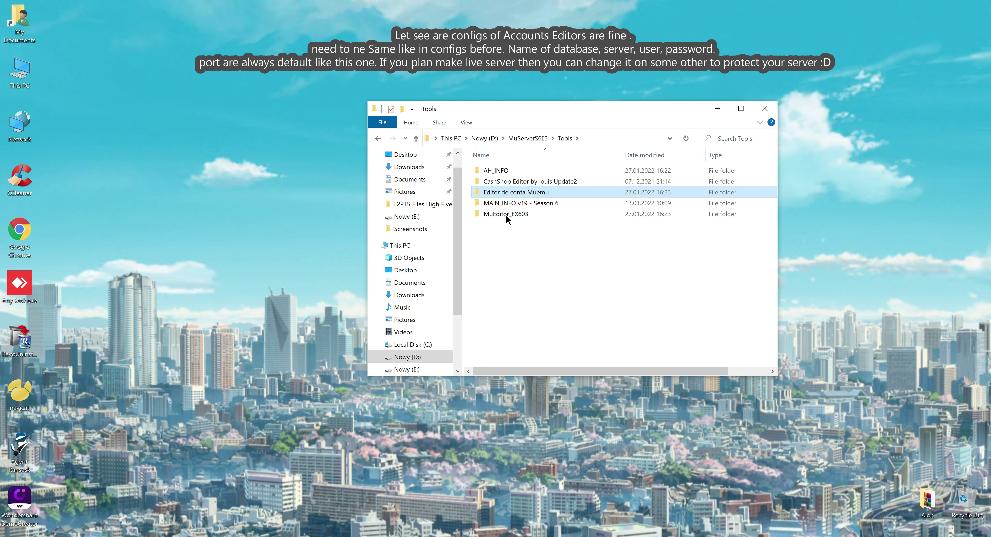
double_click(506, 214)
click(498, 194)
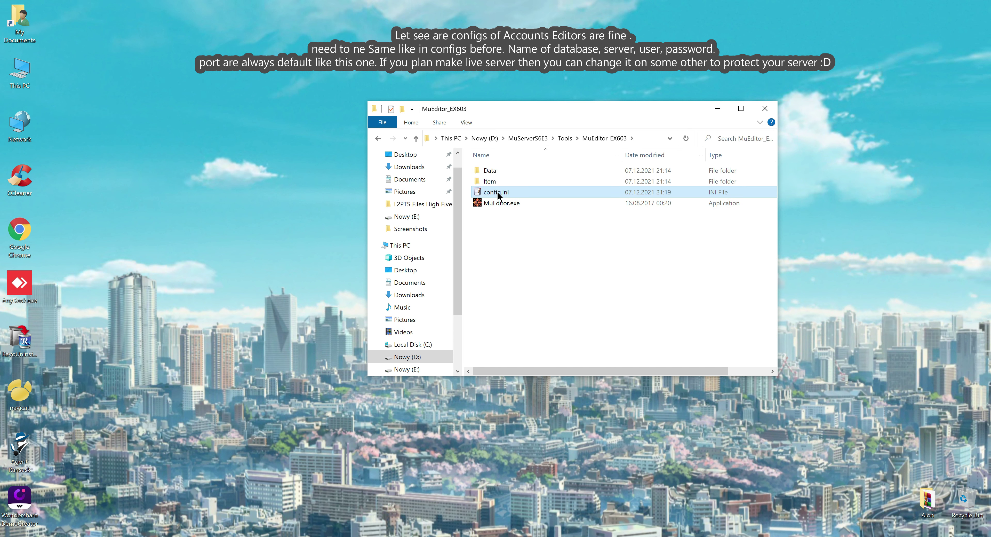
double_click(498, 194)
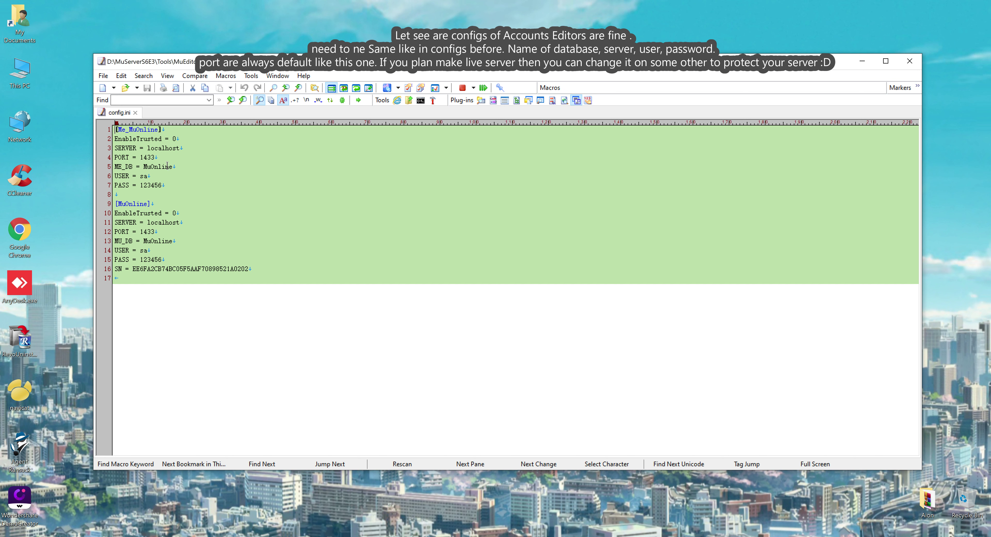
drag(173, 241, 150, 259)
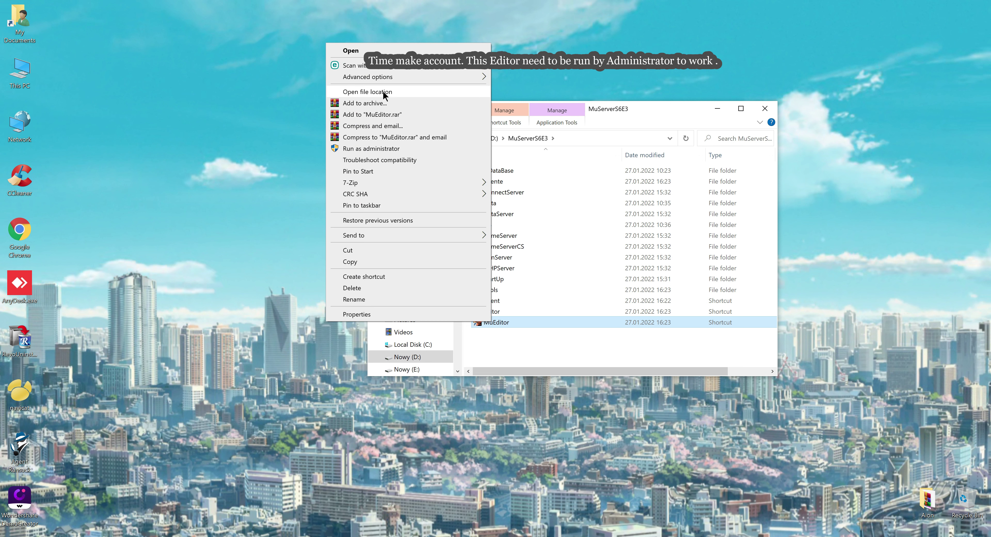
Step: Launch MuEditor as administrator and bring up its Create account form
click(375, 149)
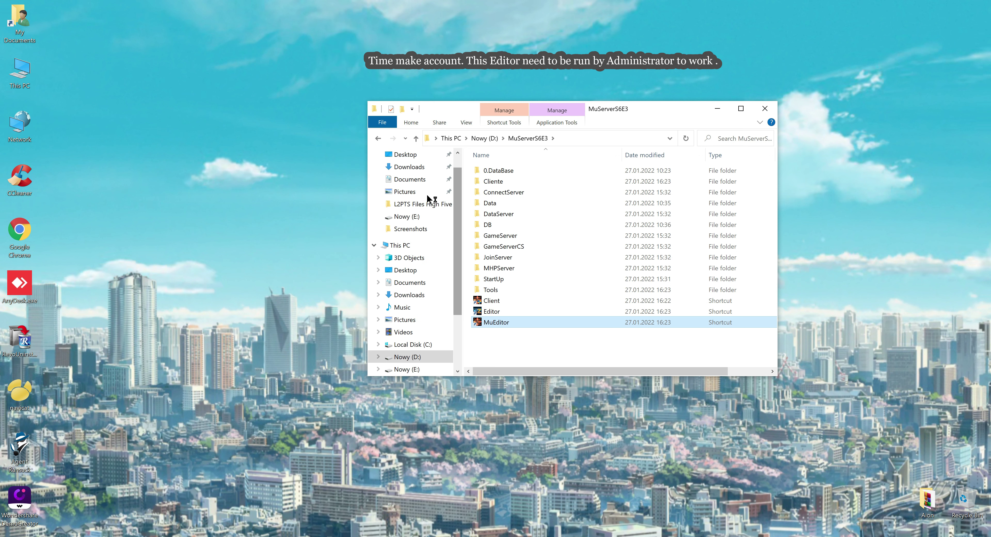
click(515, 329)
click(186, 119)
click(233, 129)
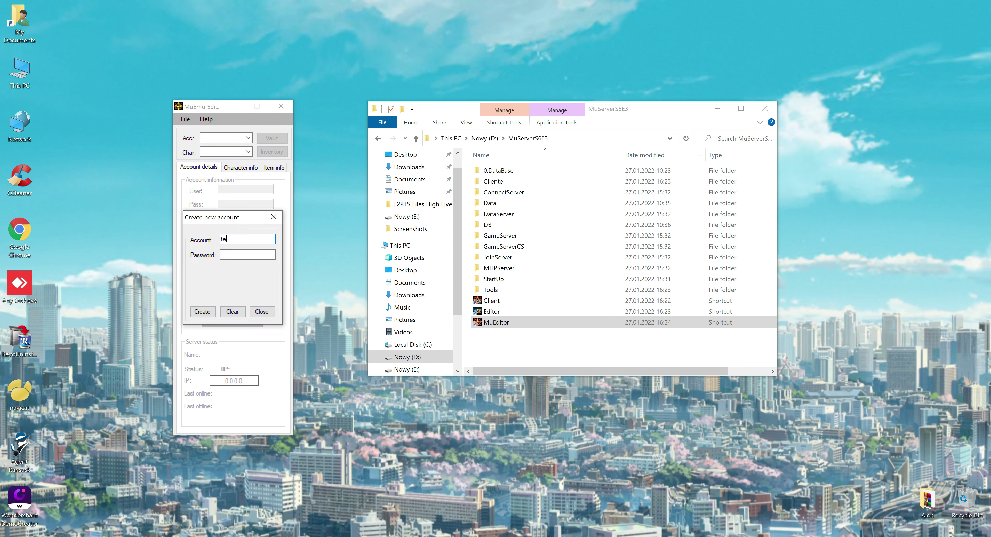
Step: Create the game account 'test' with a password, then close the dialog and minimize the editor
text(test)
click(249, 253)
text(test)
click(202, 312)
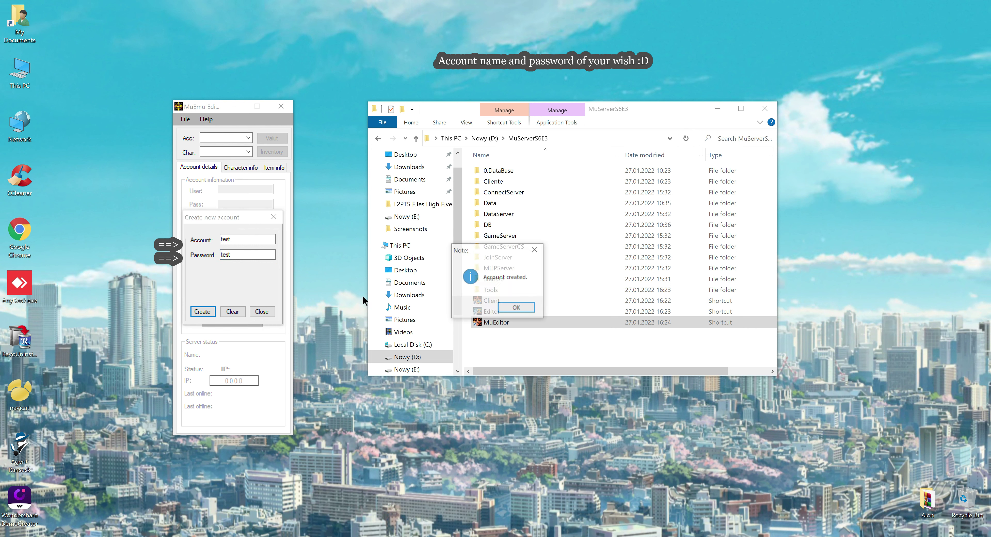
click(516, 307)
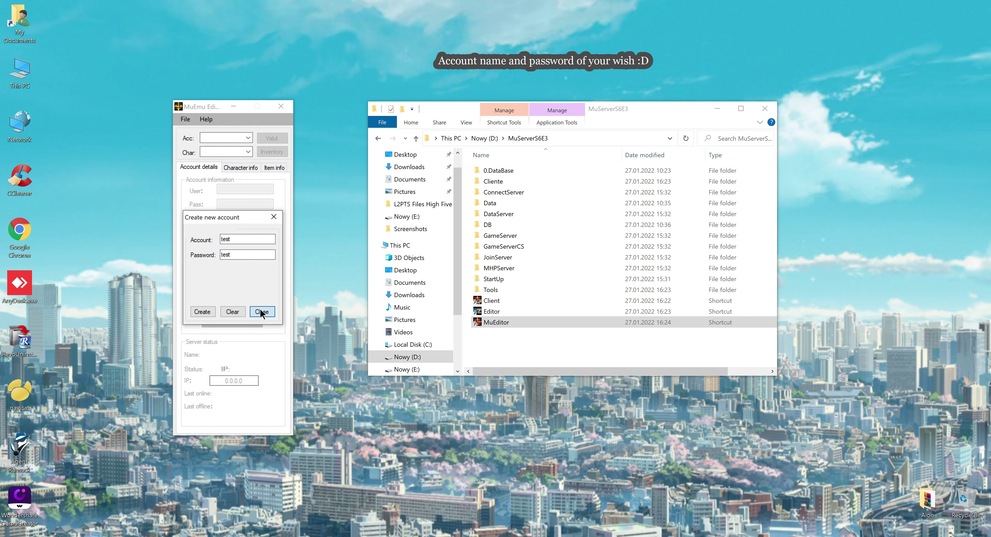
click(261, 311)
click(241, 104)
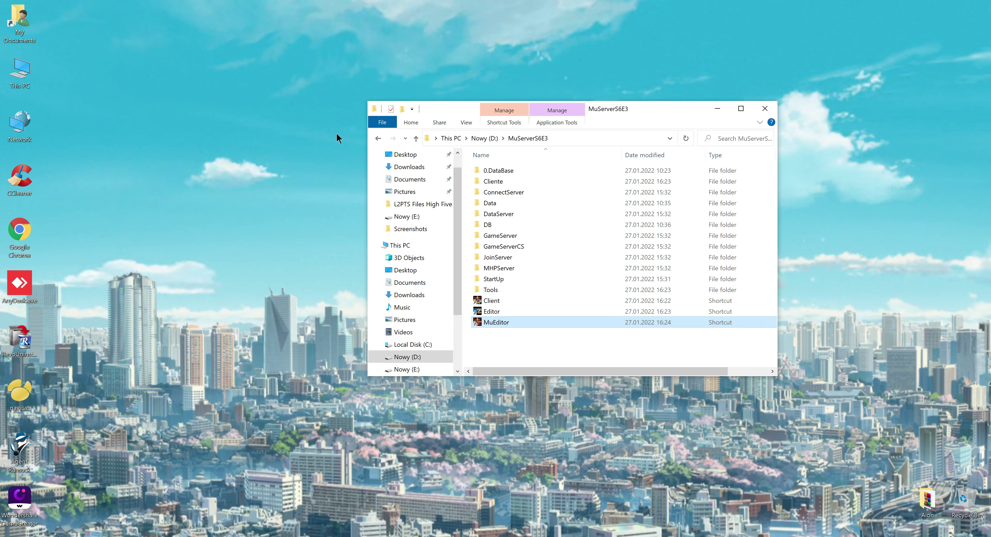
Step: Launch the game client from the Client shortcut, approving the administrator prompt
click(493, 301)
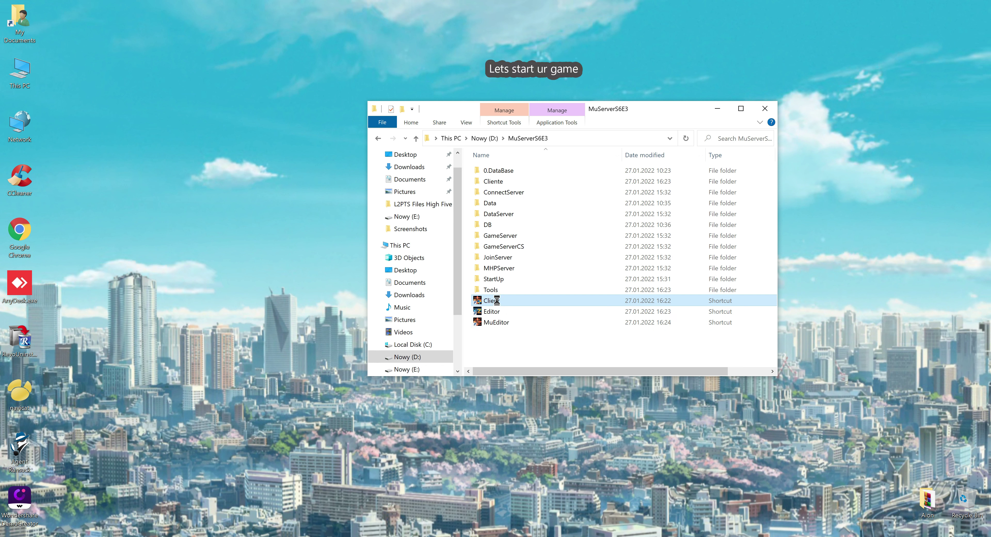
double_click(496, 300)
click(519, 326)
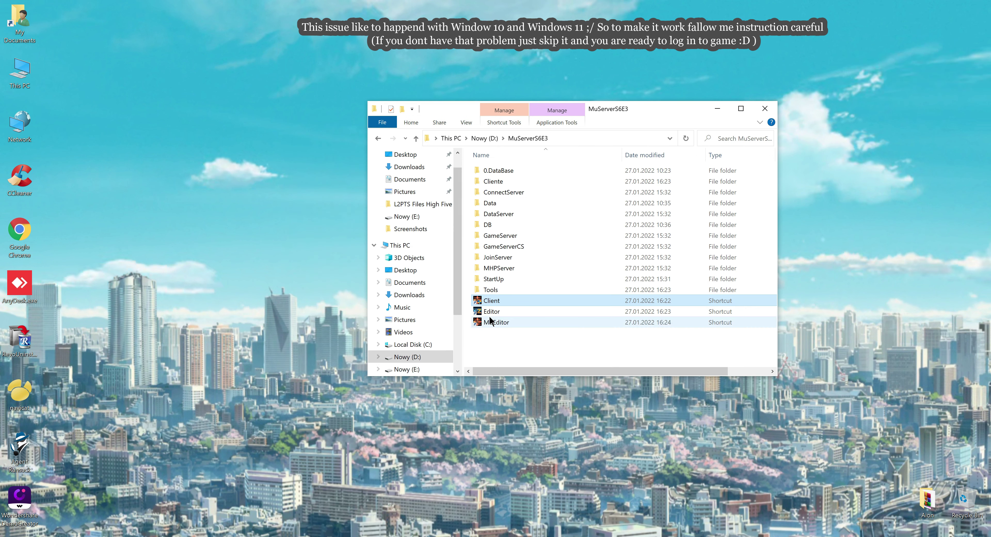
Step: From This PC's properties, reach Performance Options' Data Execution Prevention tab and begin adding an exception
right_click(24, 75)
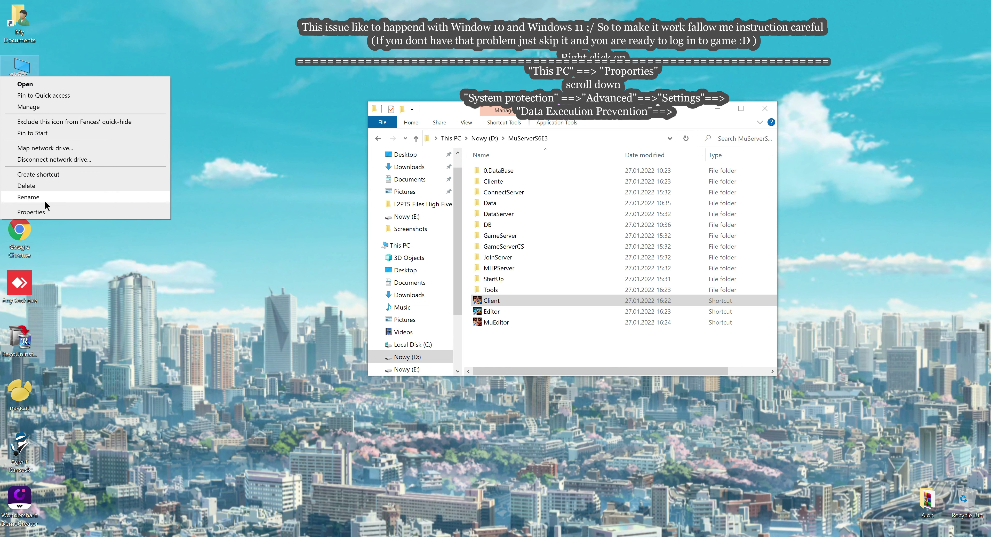
click(46, 207)
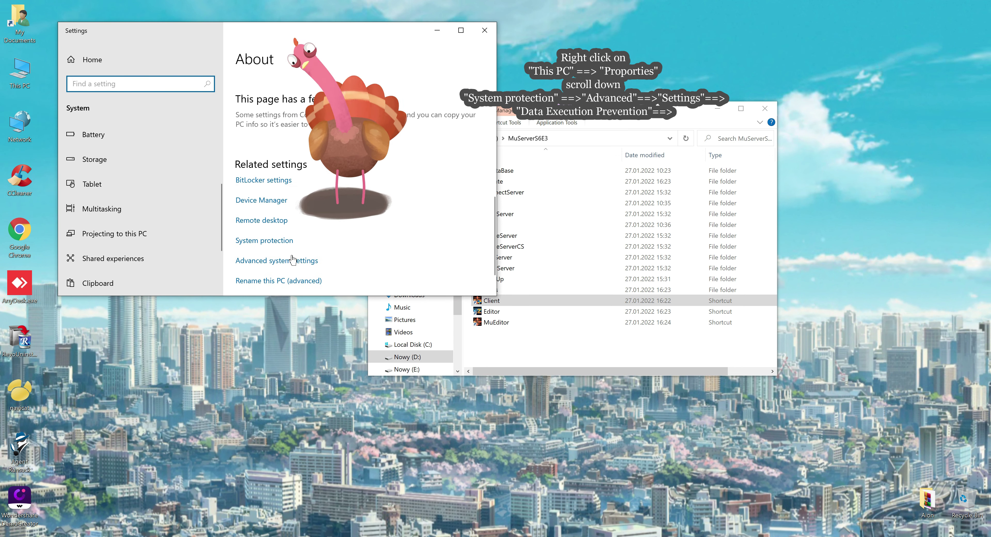
click(287, 260)
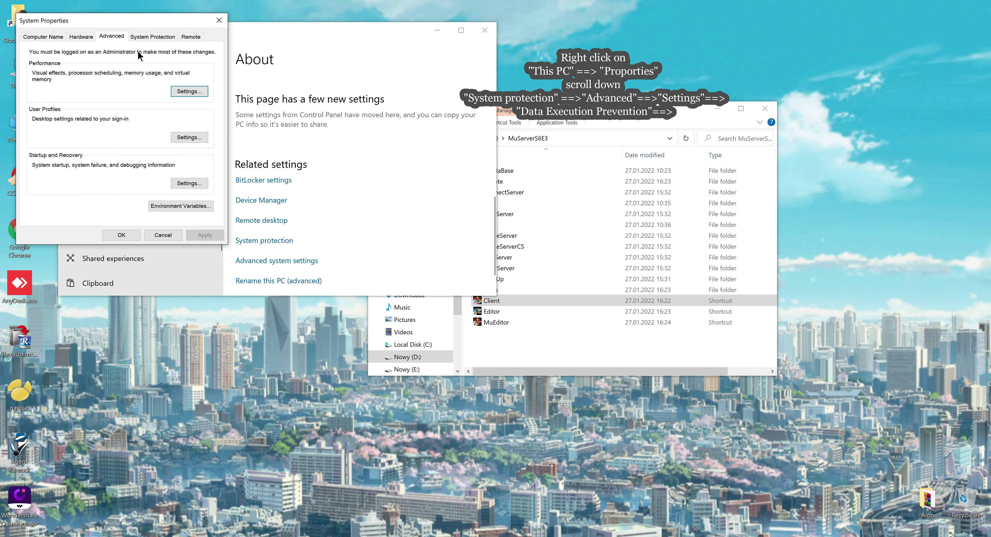
click(189, 92)
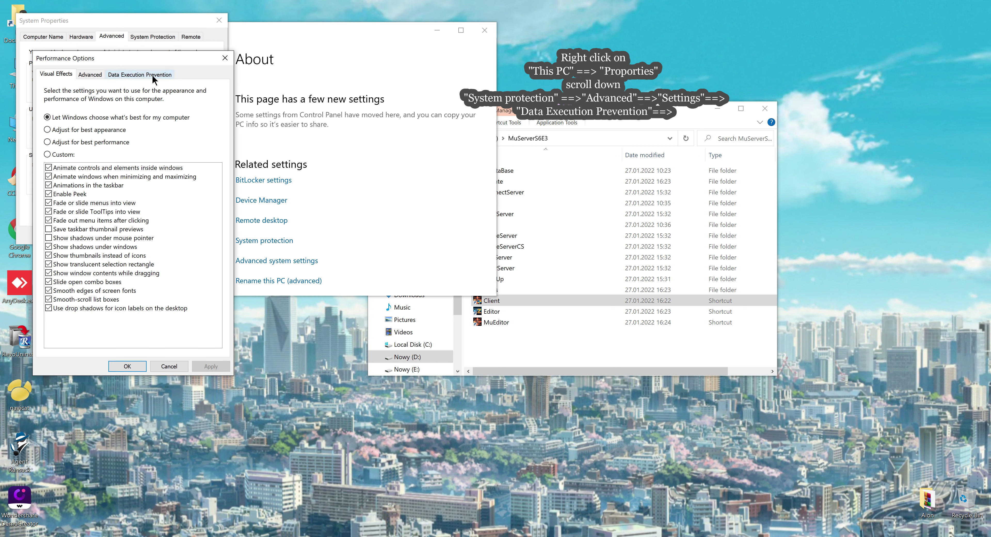
click(135, 75)
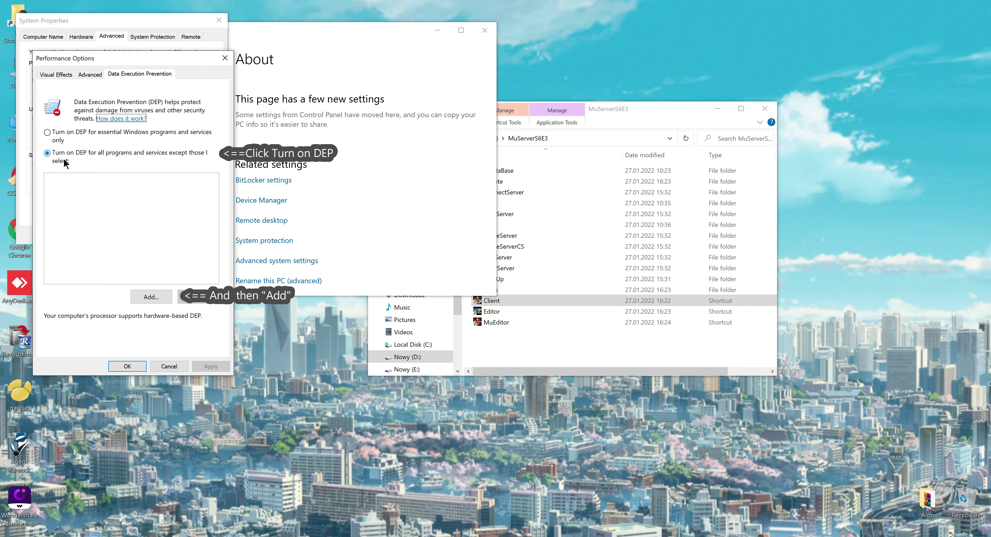
click(146, 295)
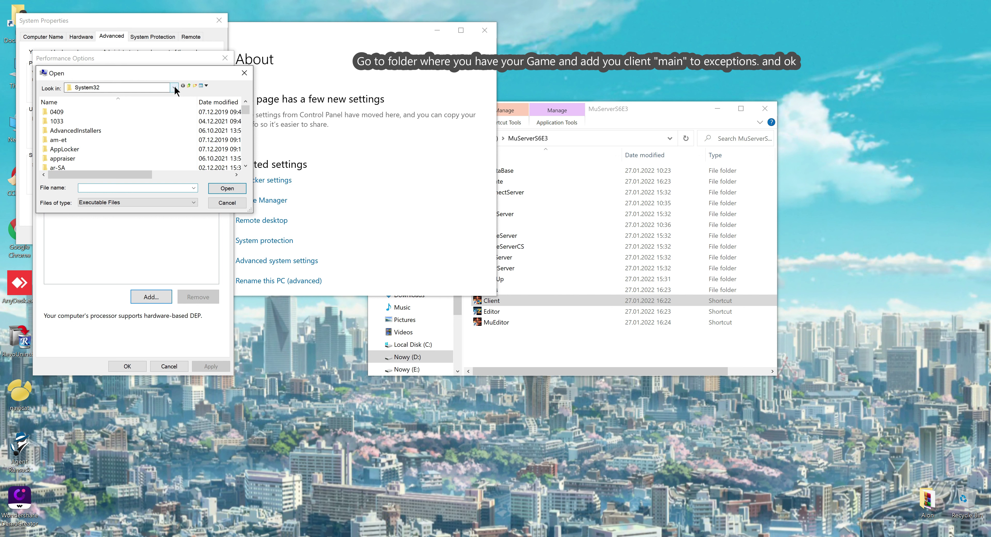
Step: Choose main in D:\MuServerS6E3\Cliente as the DEP exception program
click(153, 89)
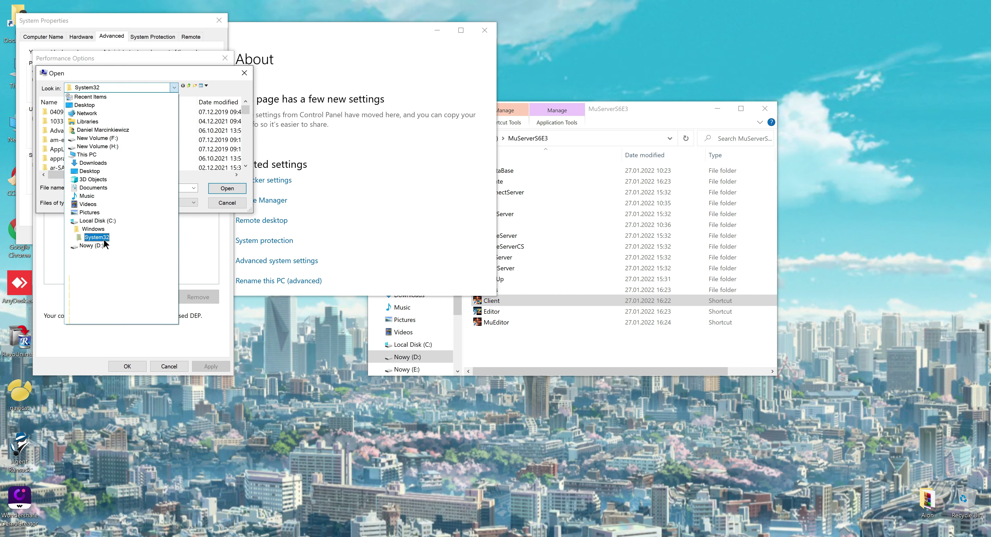
click(91, 245)
double_click(73, 140)
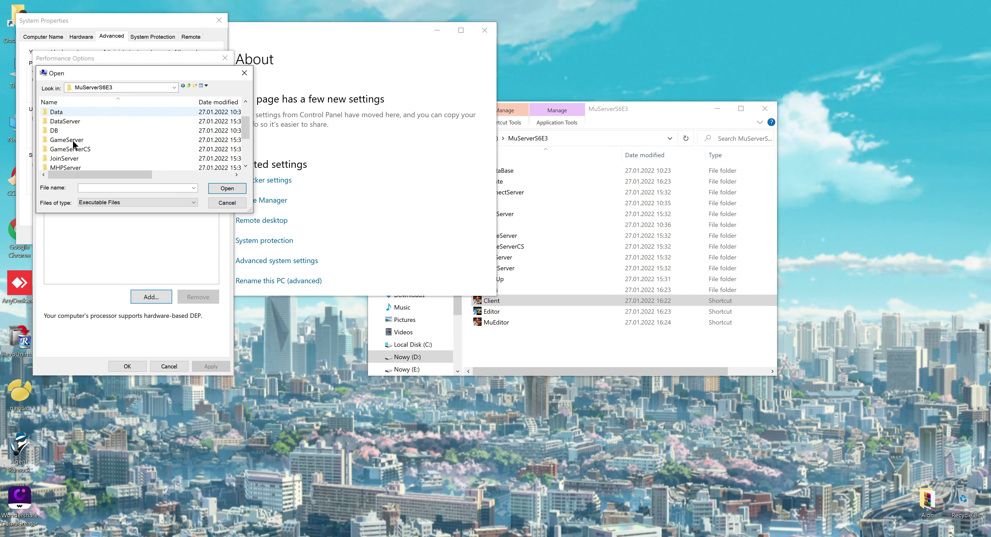
double_click(67, 121)
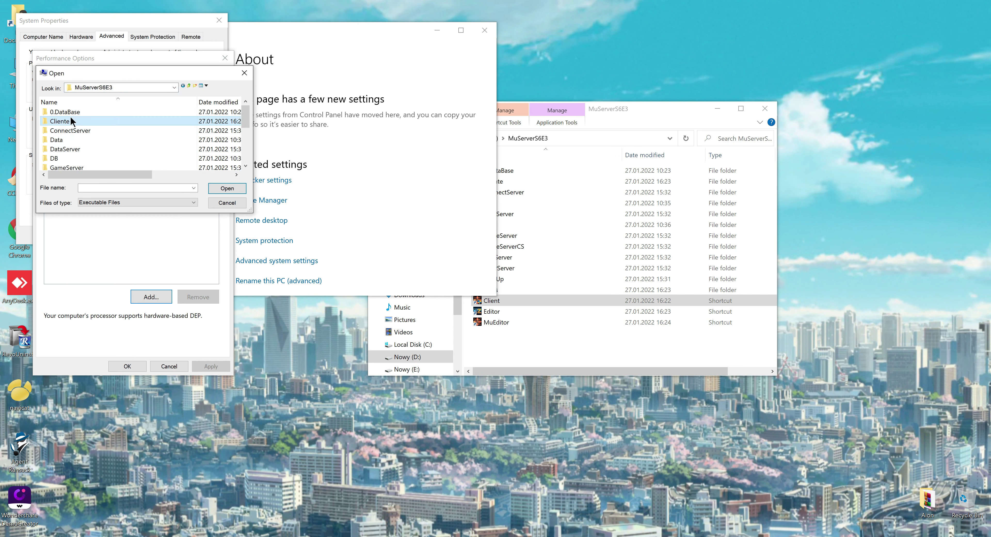
double_click(68, 140)
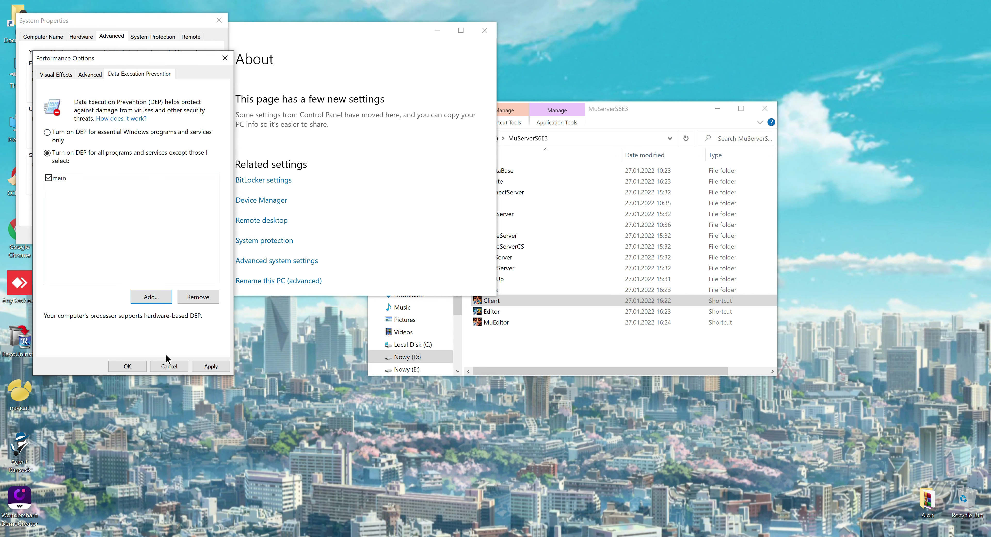
Step: Save the DEP exception, close Settings, and relaunch the Client shortcut as administrator
click(199, 367)
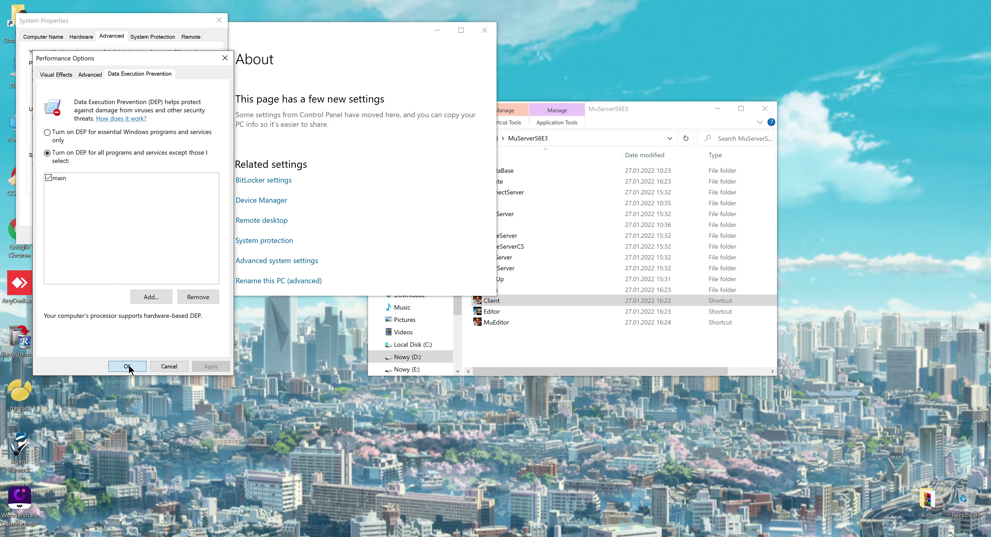
click(128, 366)
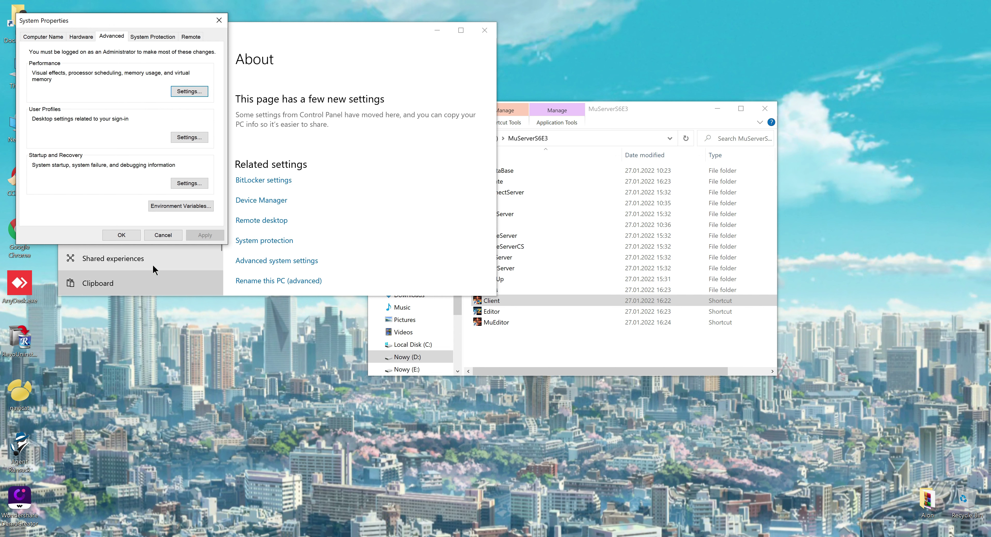
click(124, 232)
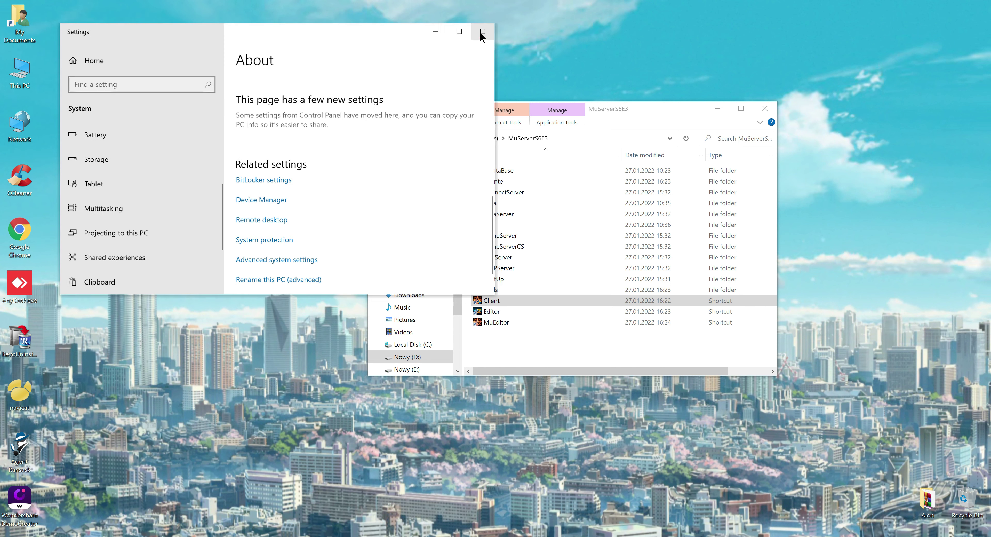
click(484, 29)
double_click(490, 299)
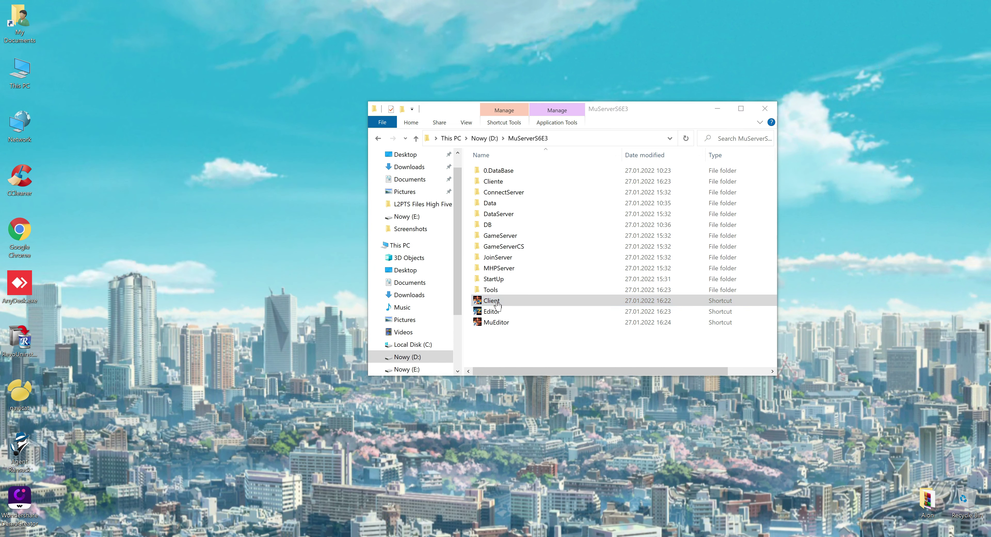
click(520, 328)
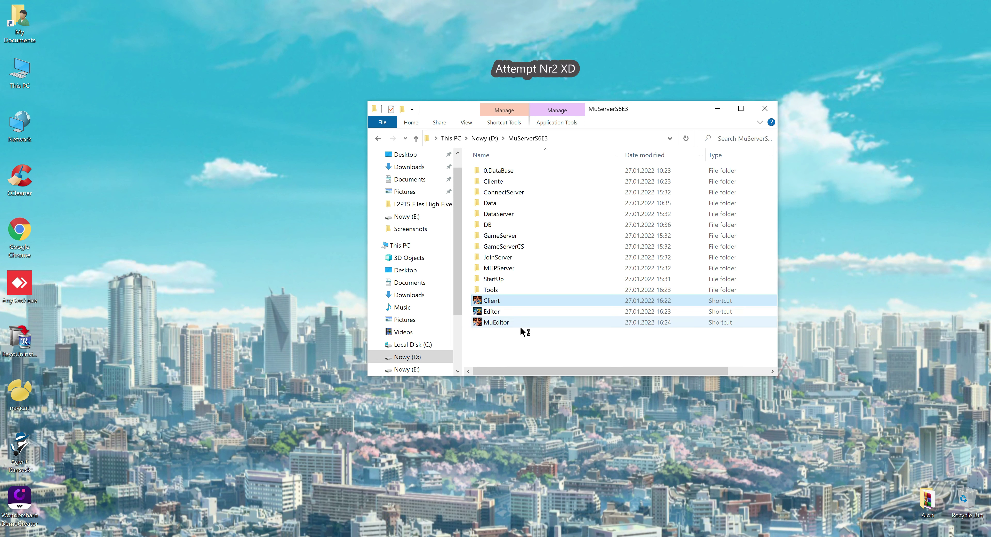